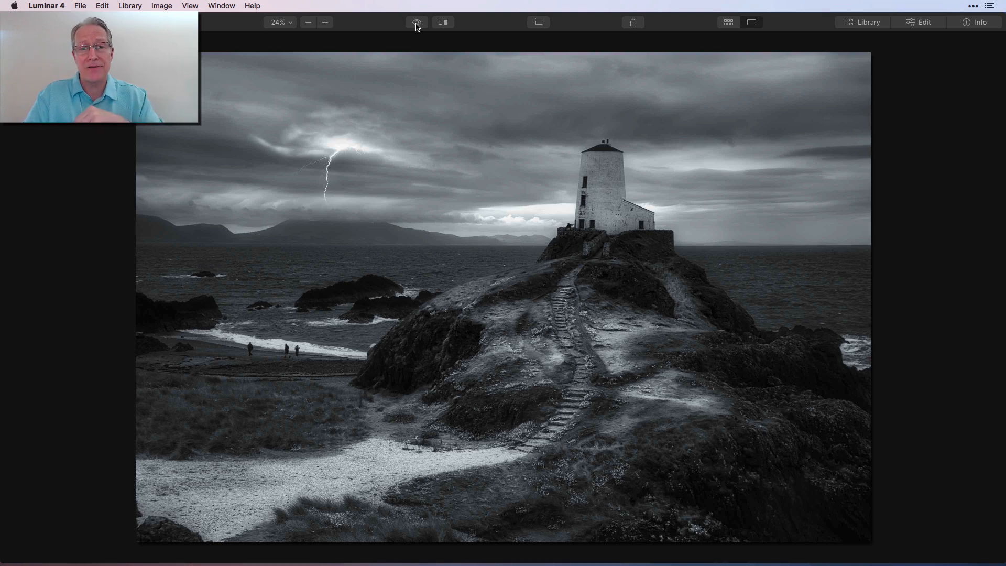
Compare the edited photo with the original using the before/after preview, and glance at the Light advanced settings
{"action": "left_click", "coordinate": [417, 24]}
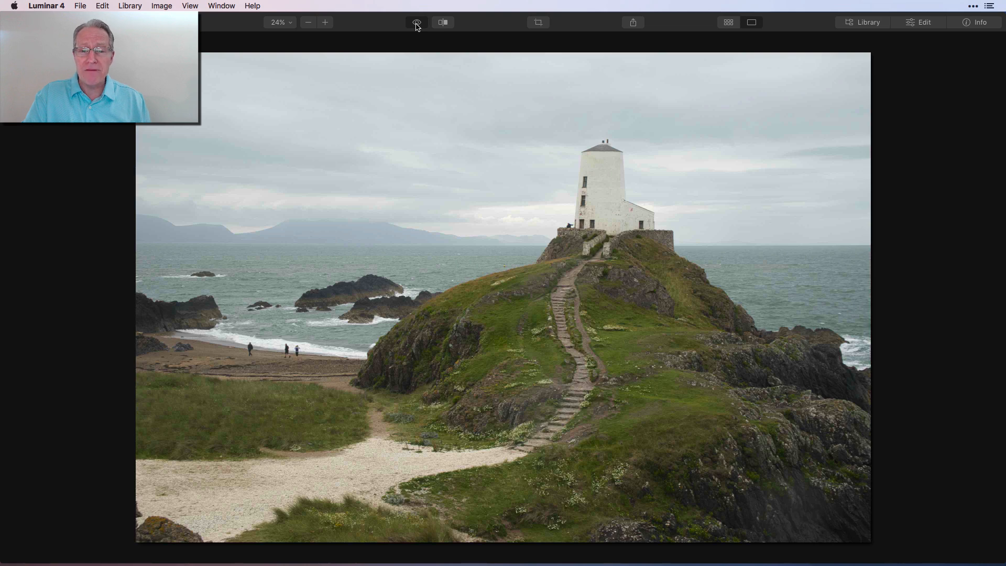
{"action": "left_click", "coordinate": [417, 24]}
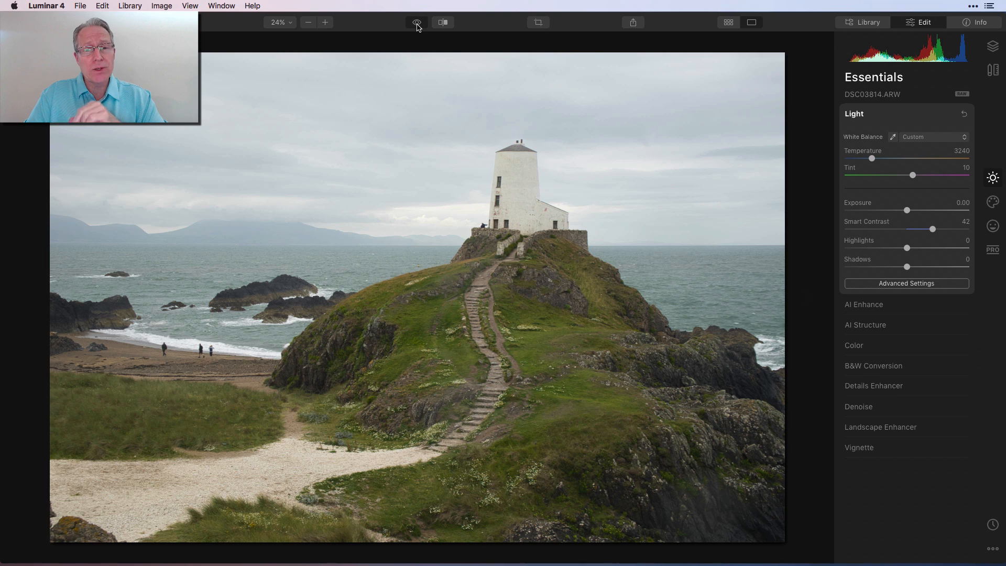
{"action": "left_click", "coordinate": [417, 23]}
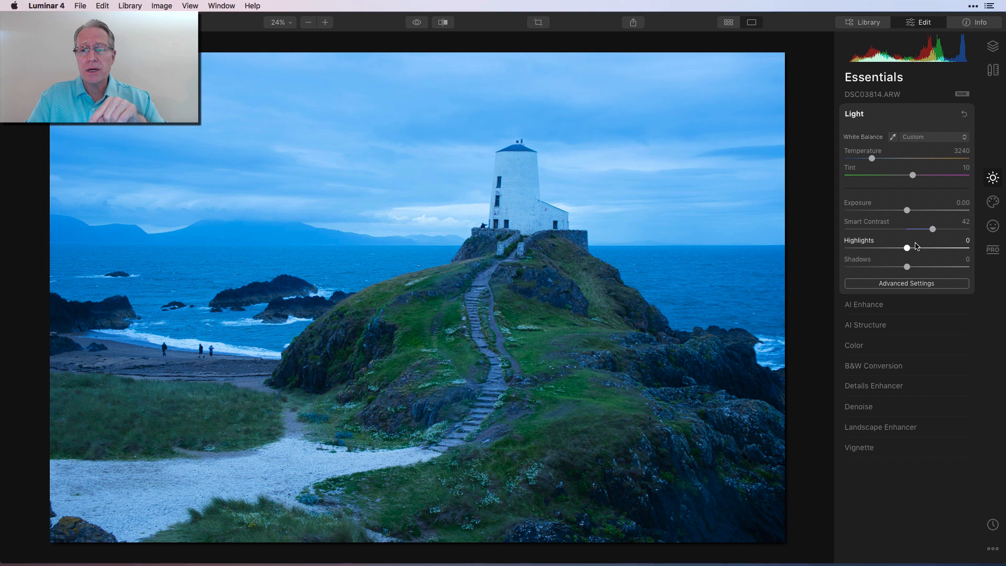
{"action": "left_click", "coordinate": [914, 284]}
{"action": "left_click", "coordinate": [912, 287]}
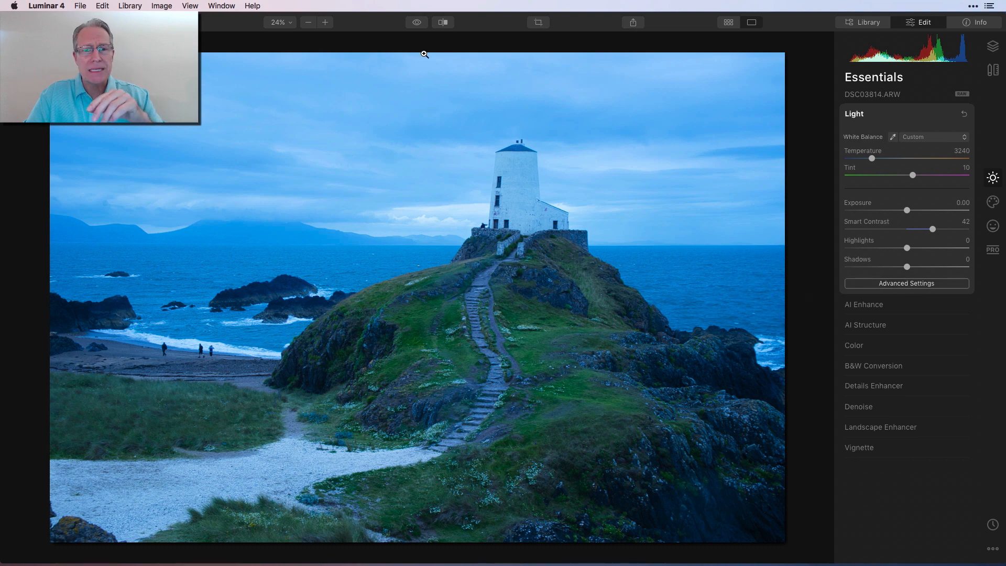
{"action": "left_click", "coordinate": [417, 23]}
{"action": "left_click", "coordinate": [417, 23]}
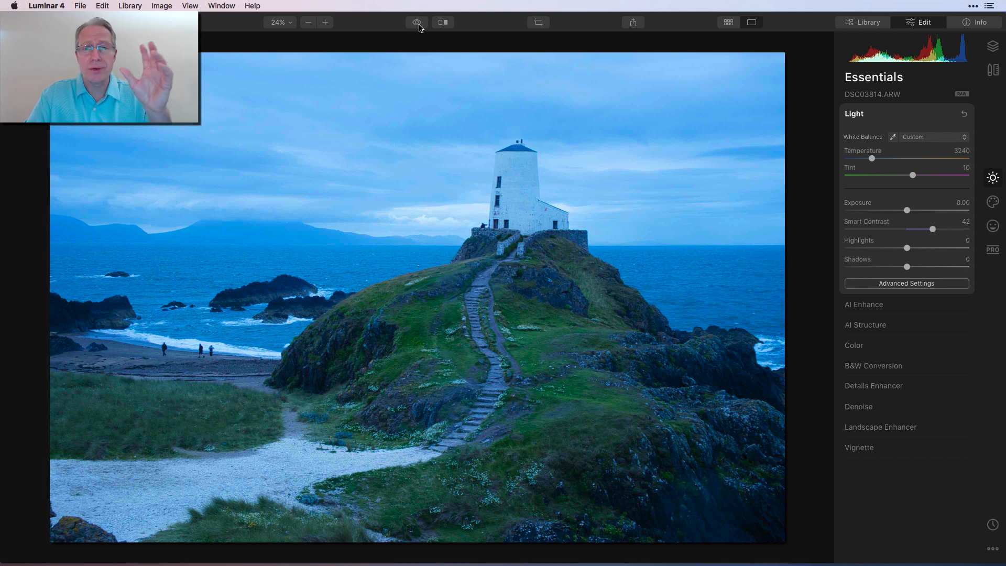
Expand AI Enhance and toggle it off and on to compare its effect, leaving it enabled
{"action": "left_click", "coordinate": [878, 306]}
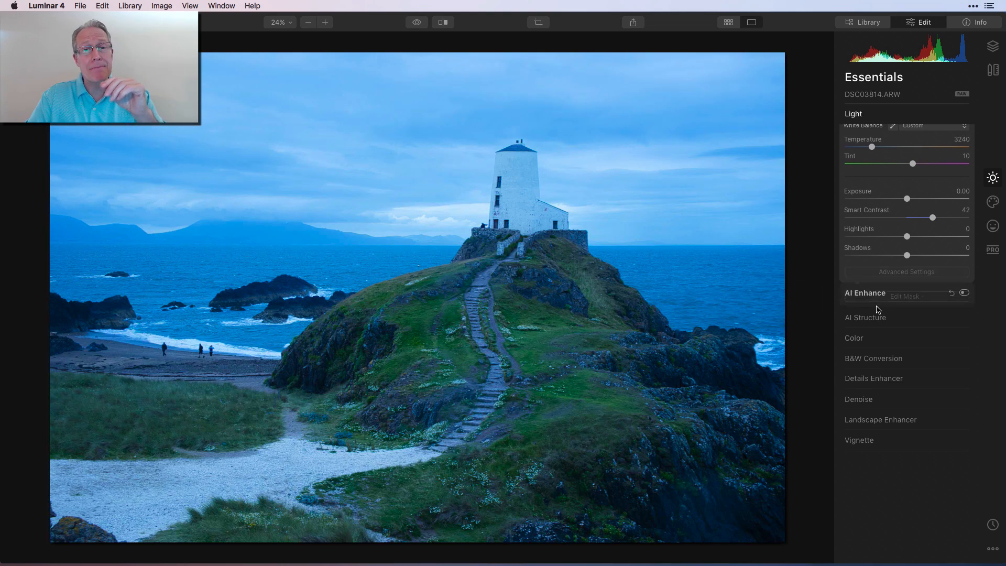
{"action": "left_click", "coordinate": [964, 136]}
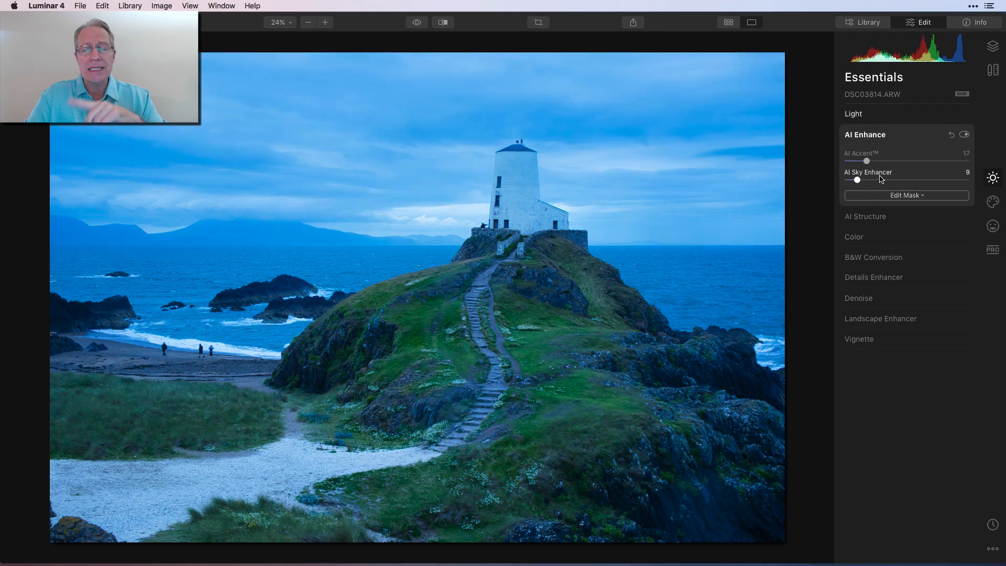
{"action": "left_click", "coordinate": [963, 135]}
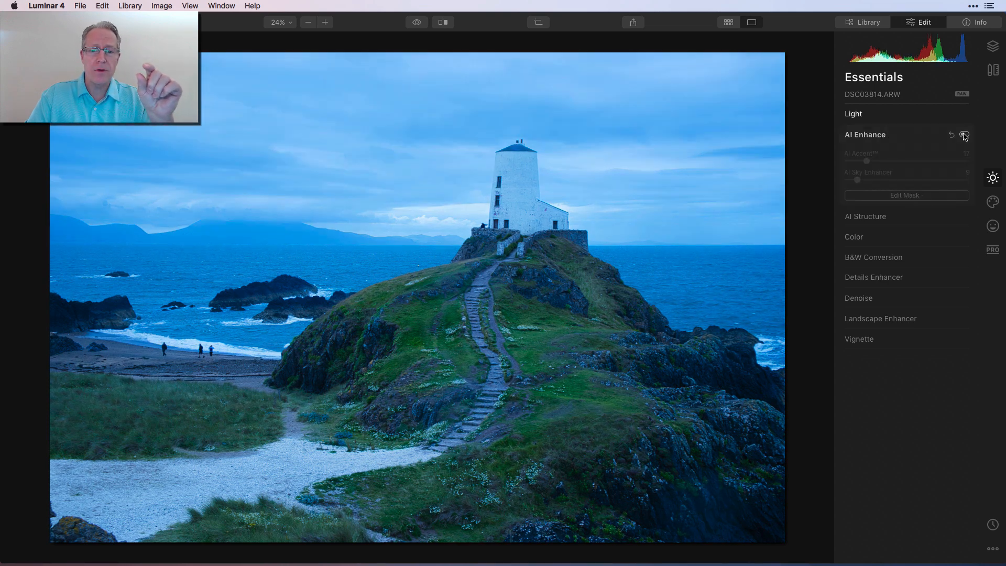
{"action": "left_click", "coordinate": [964, 136]}
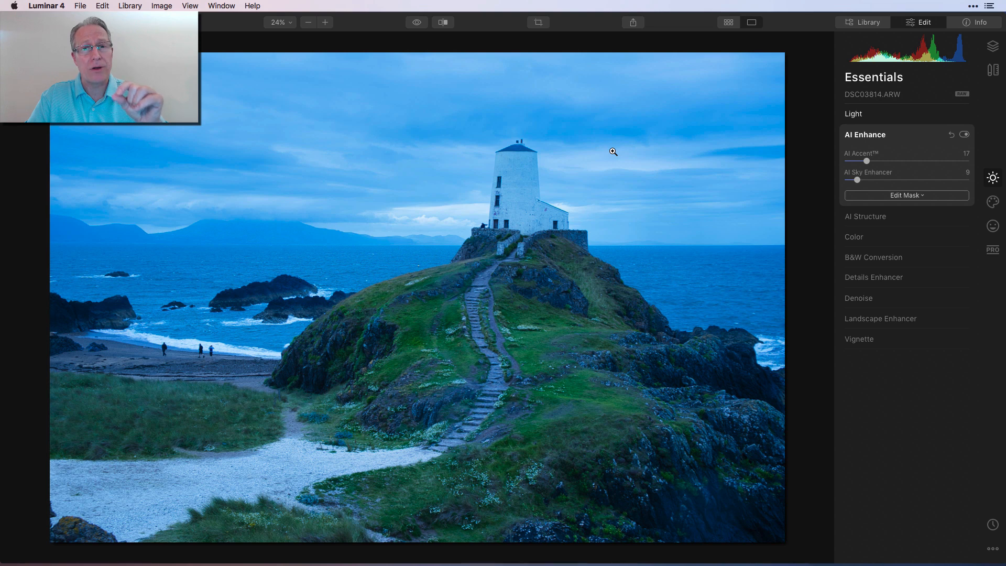
Enable the AI Structure and Color adjustments
{"action": "left_click", "coordinate": [910, 216]}
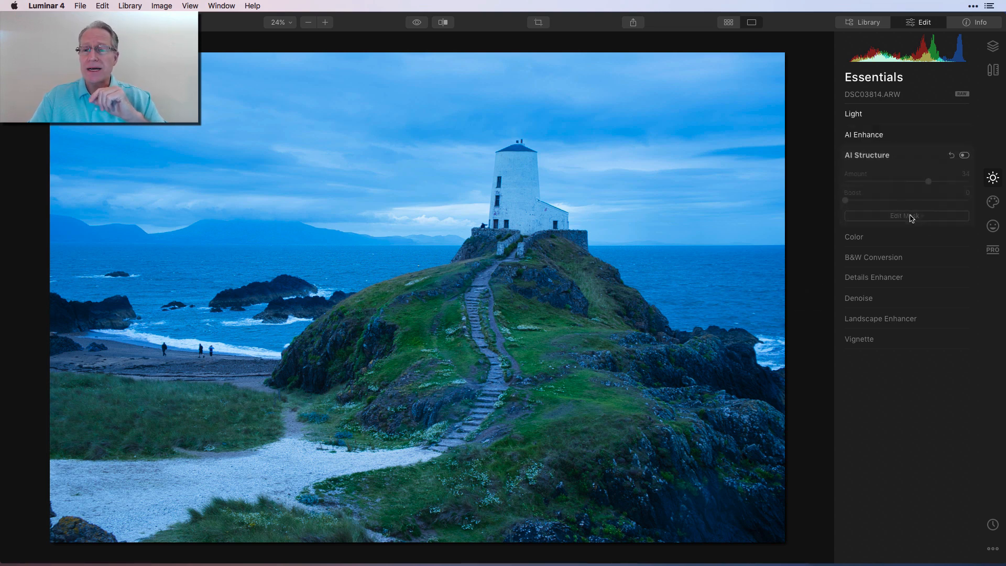
{"action": "left_click", "coordinate": [964, 155]}
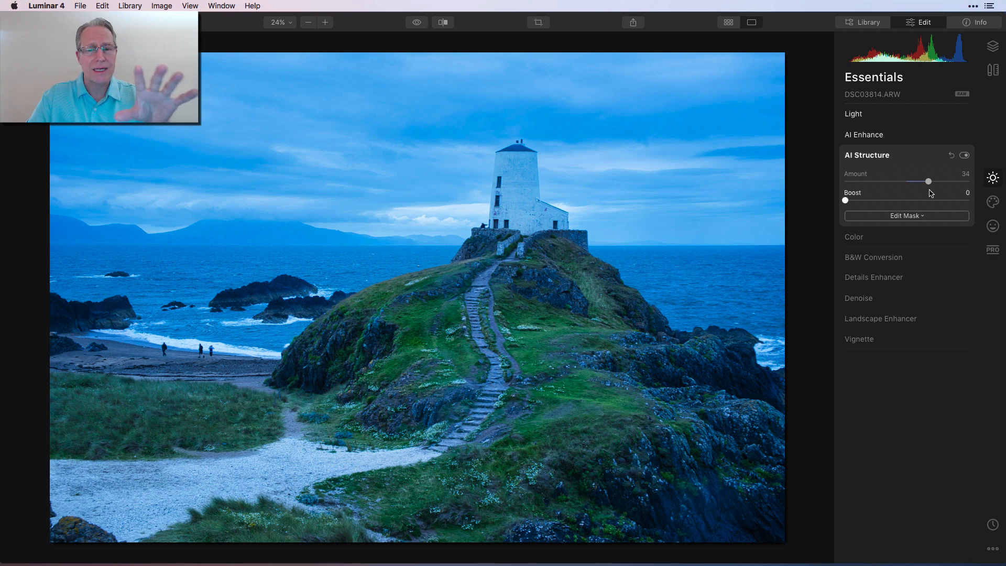
{"action": "left_click", "coordinate": [899, 239]}
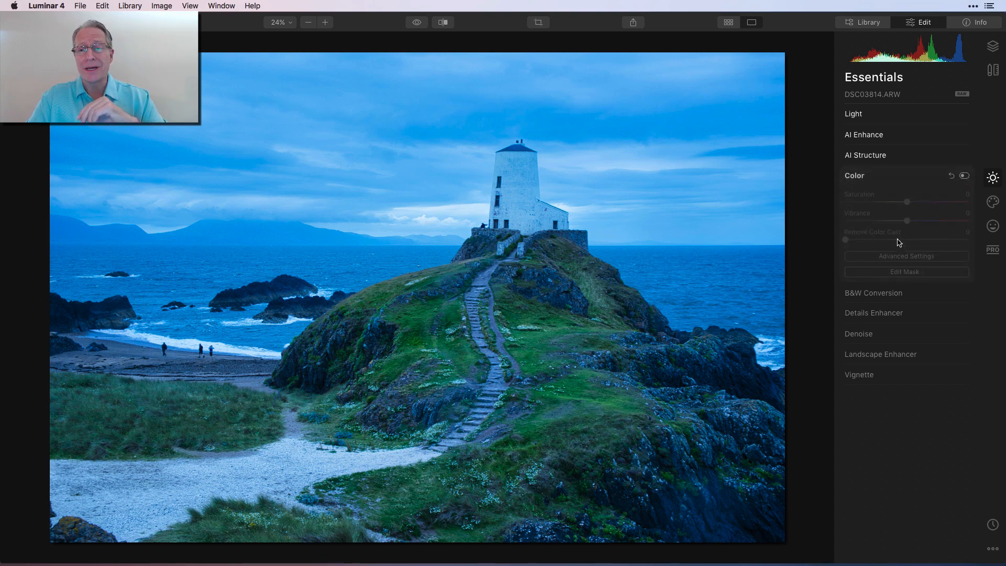
{"action": "left_click", "coordinate": [964, 175]}
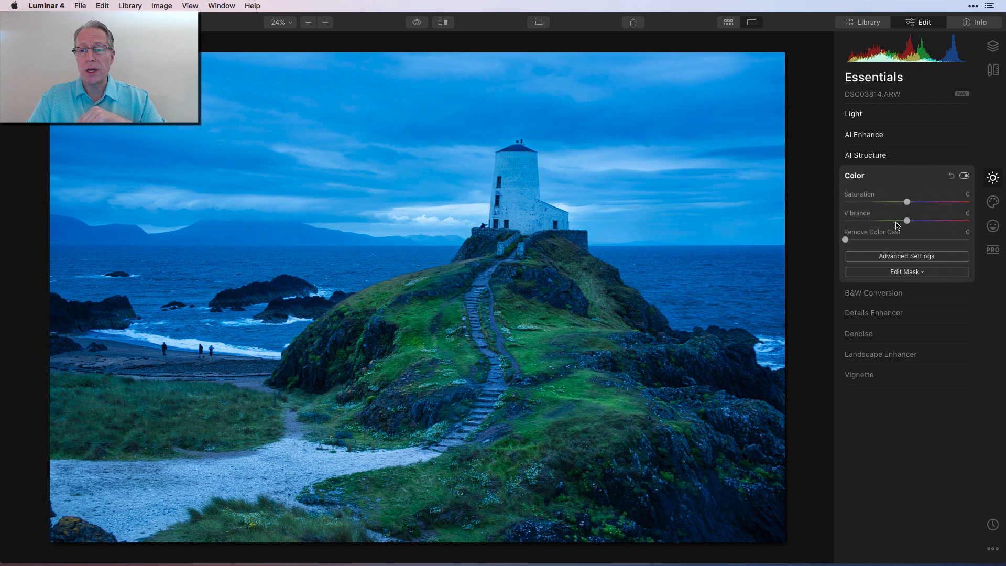
Open the Color advanced settings and select the green channel
{"action": "left_click", "coordinate": [890, 256]}
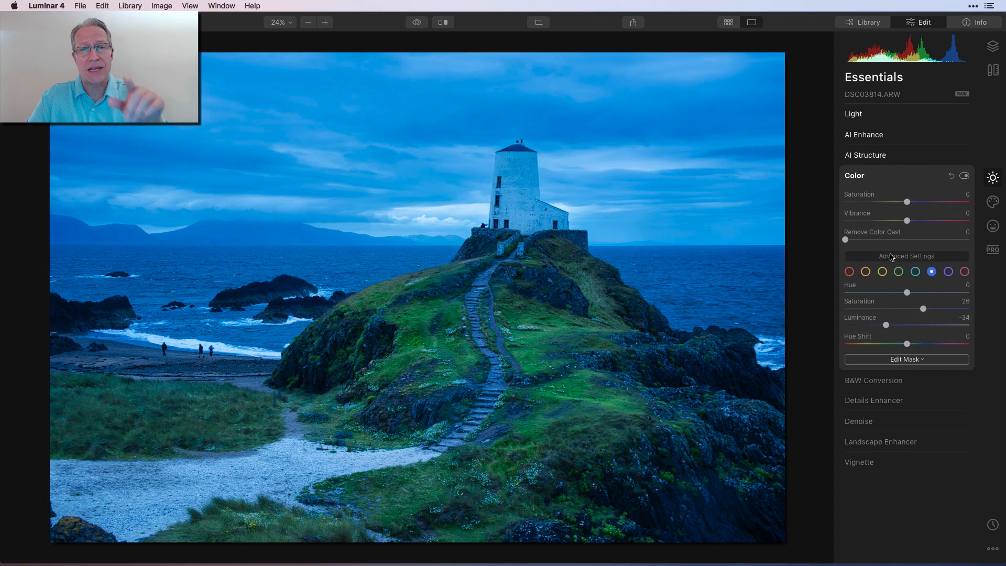
{"action": "left_click", "coordinate": [898, 272]}
{"action": "left_click_drag", "start_coordinate": [938, 332], "coordinate": [941, 331]}
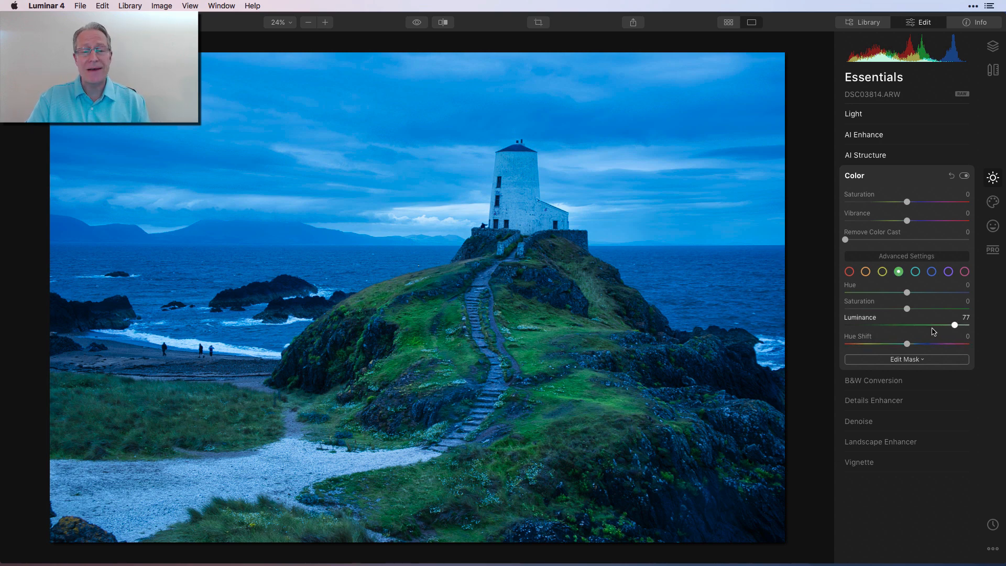
Reset the green luminance and set it back to 77
{"action": "double_click", "coordinate": [865, 318]}
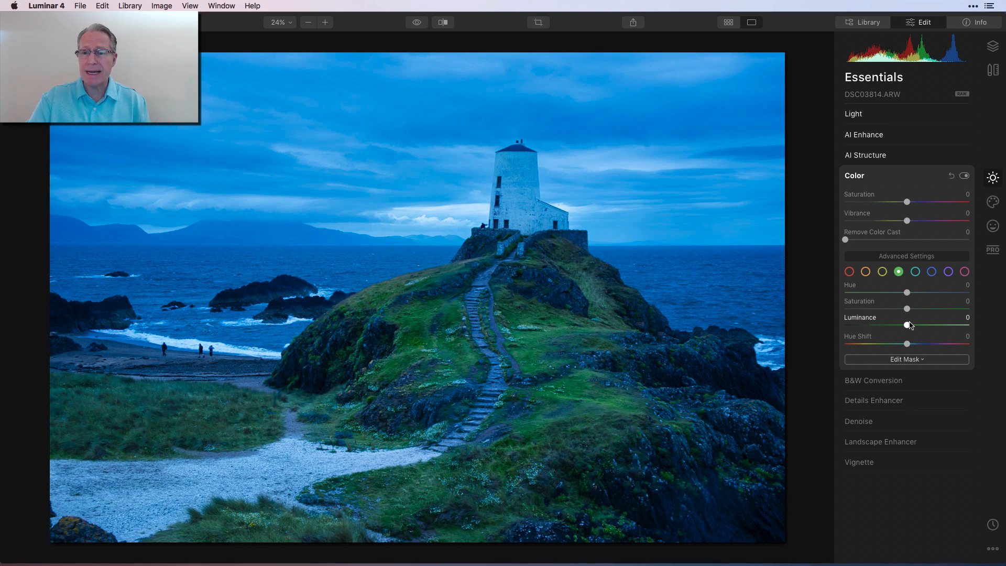
{"action": "left_click_drag", "start_coordinate": [907, 324], "coordinate": [955, 321]}
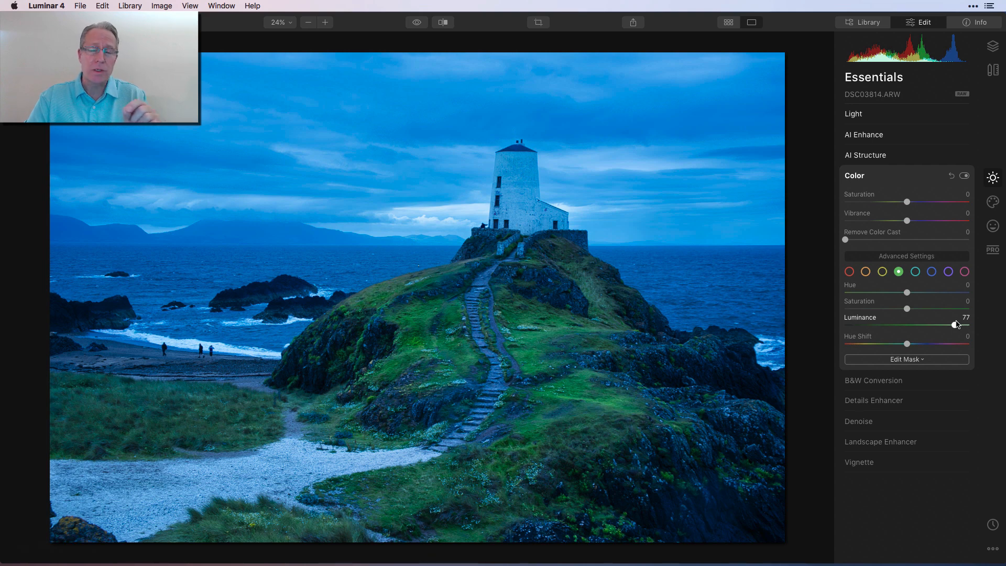
Select the blue channel and toggle the Color adjustment off and on to compare its effect
{"action": "left_click", "coordinate": [931, 272]}
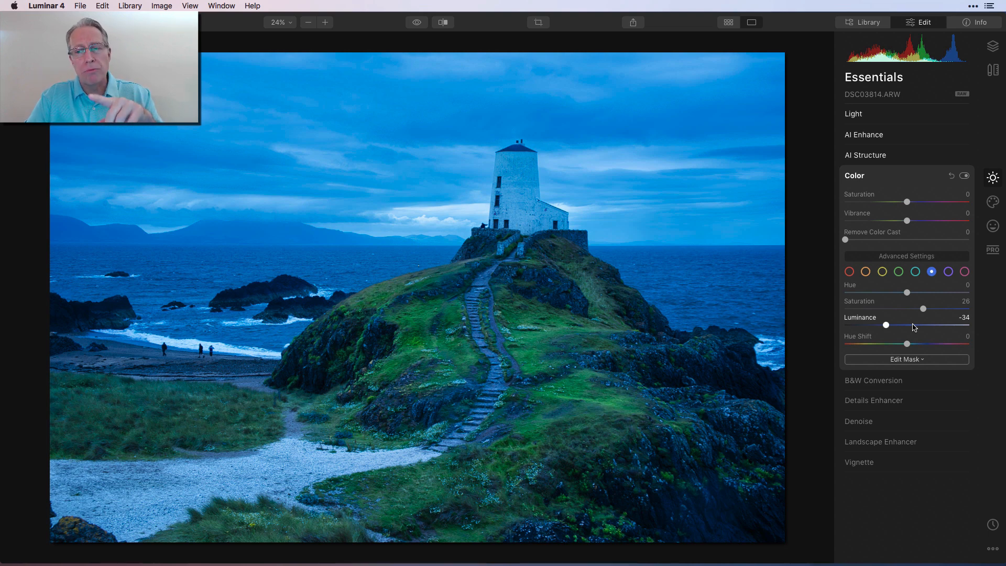
{"action": "left_click", "coordinate": [964, 176]}
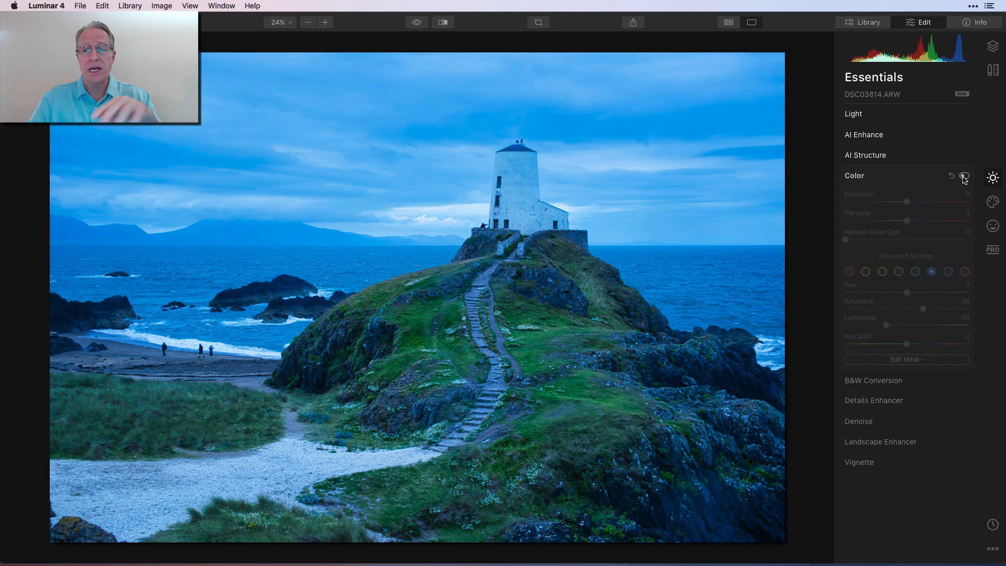
{"action": "left_click", "coordinate": [963, 176]}
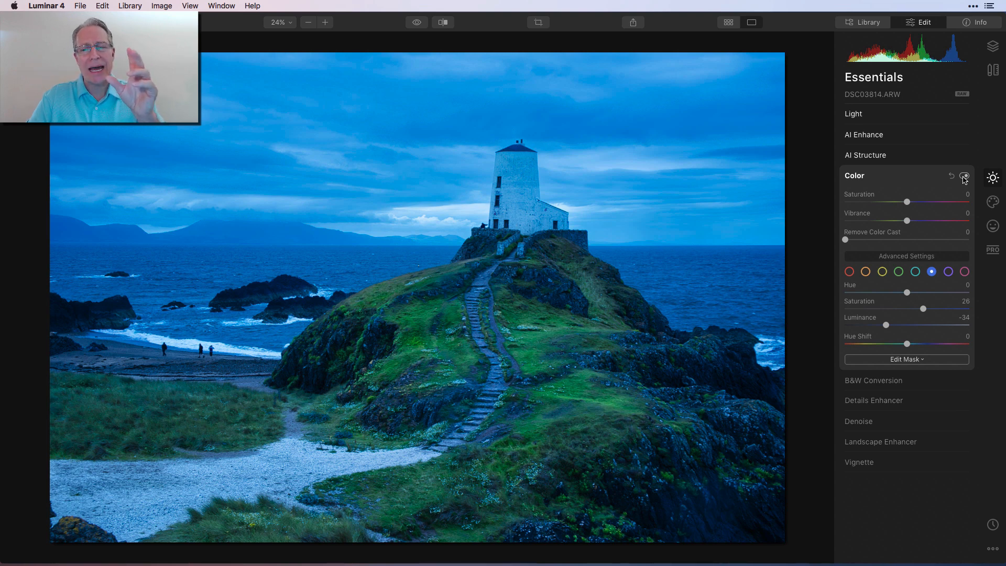
Enable B&W Conversion and check its Saturation and Luminance tabs
{"action": "left_click", "coordinate": [911, 380]}
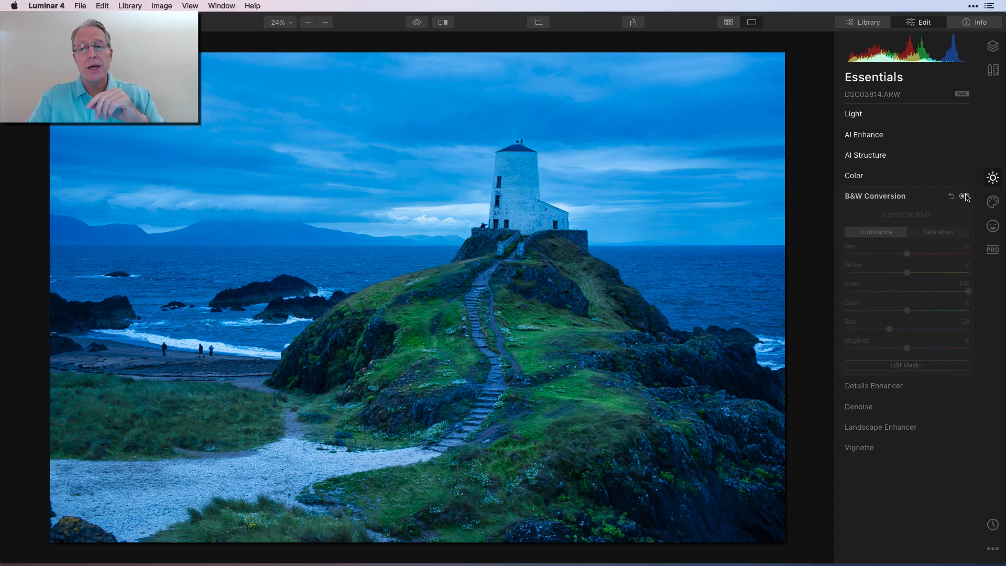
{"action": "left_click", "coordinate": [963, 196]}
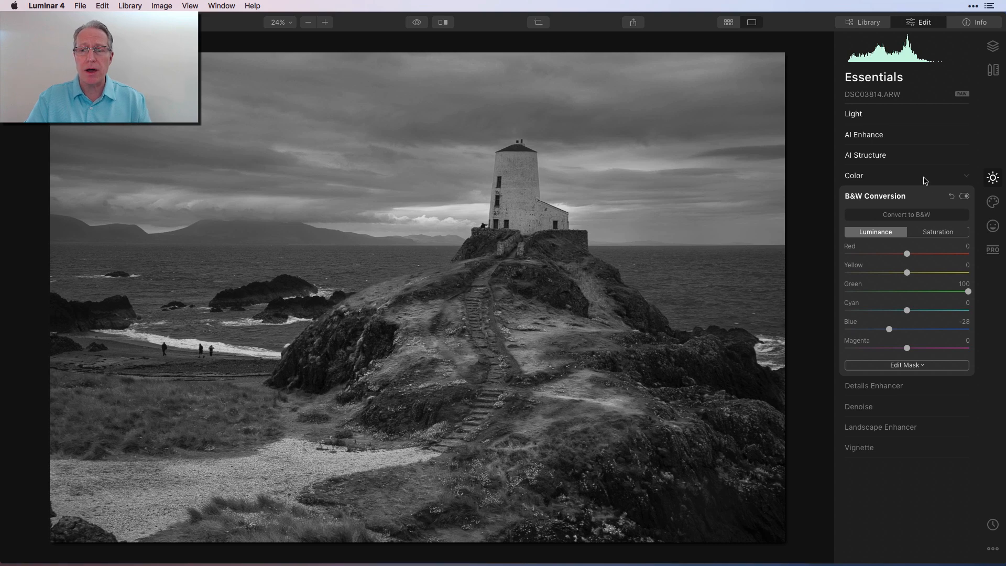
{"action": "left_click", "coordinate": [930, 235]}
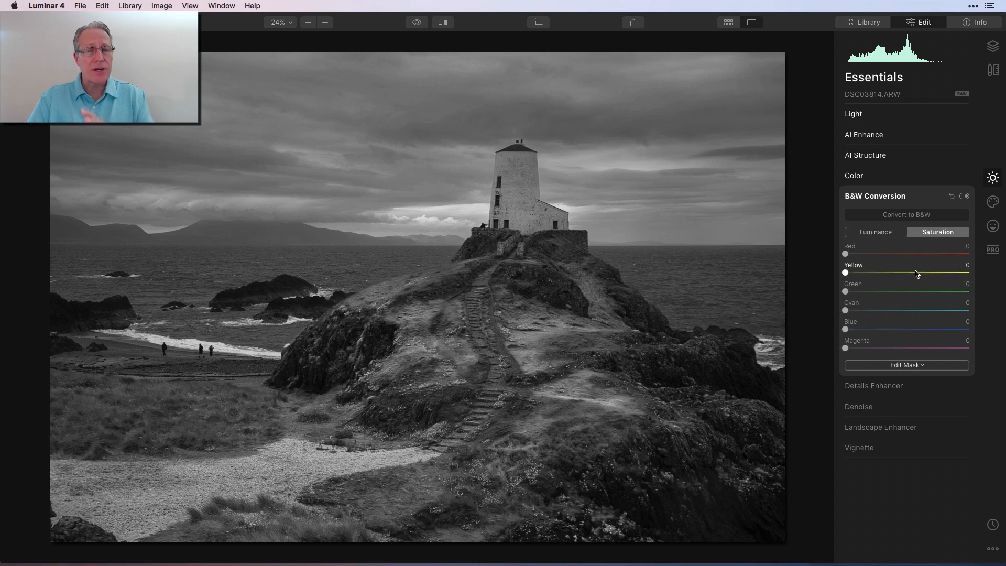
{"action": "left_click", "coordinate": [887, 233]}
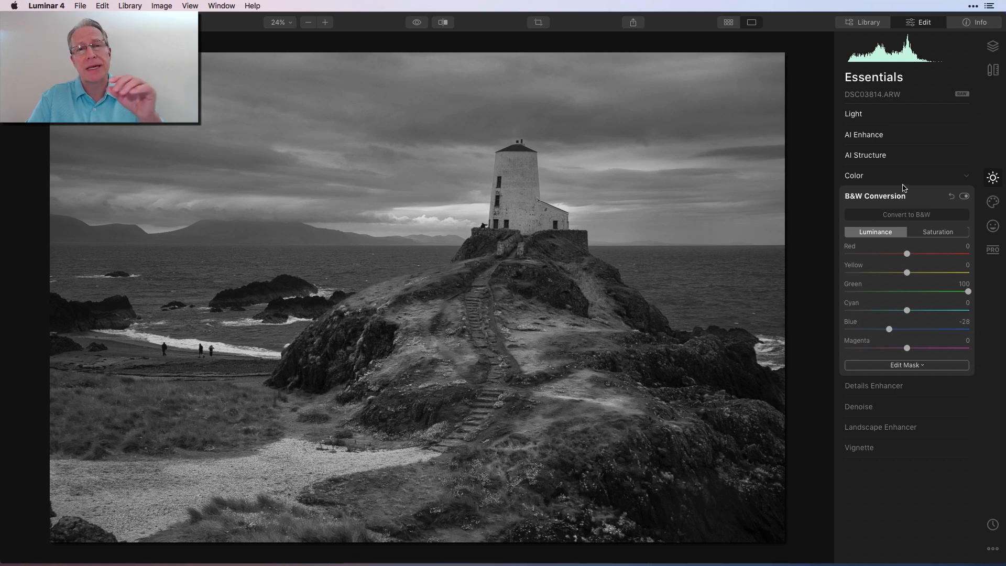
Compare the black-and-white result with the original and toggle the Color adjustment off and on
{"action": "left_click", "coordinate": [417, 23]}
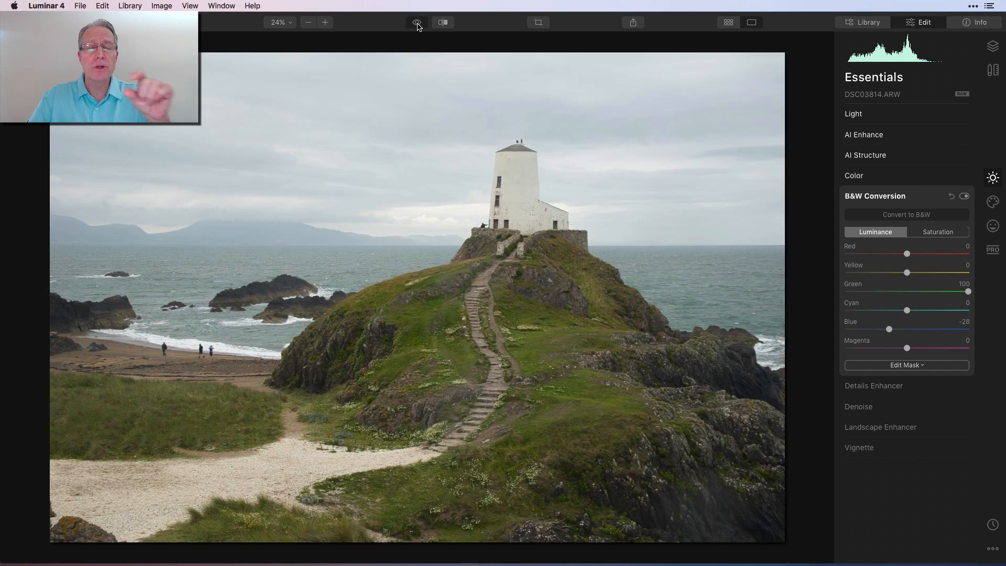
{"action": "left_click", "coordinate": [417, 22]}
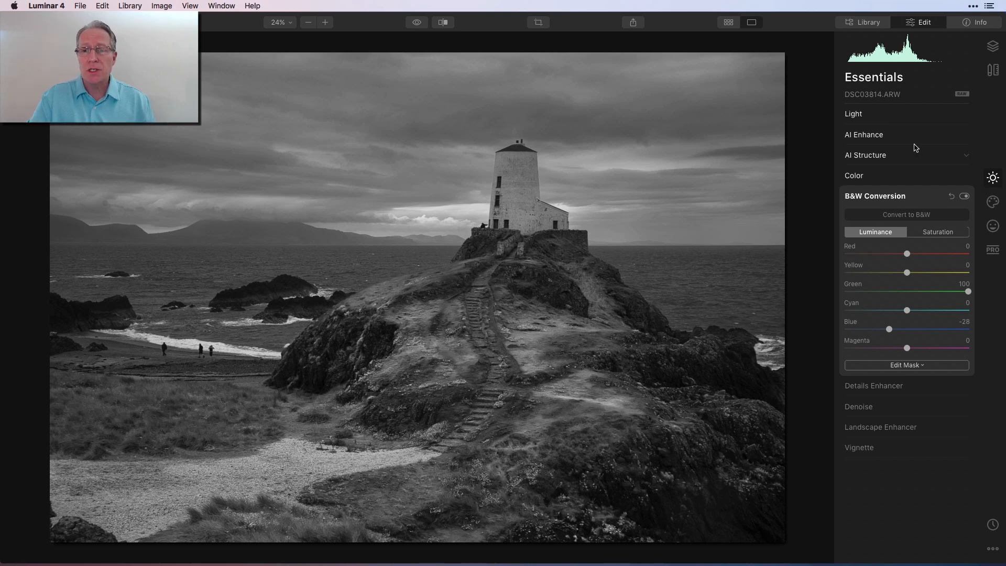
{"action": "left_click", "coordinate": [898, 177]}
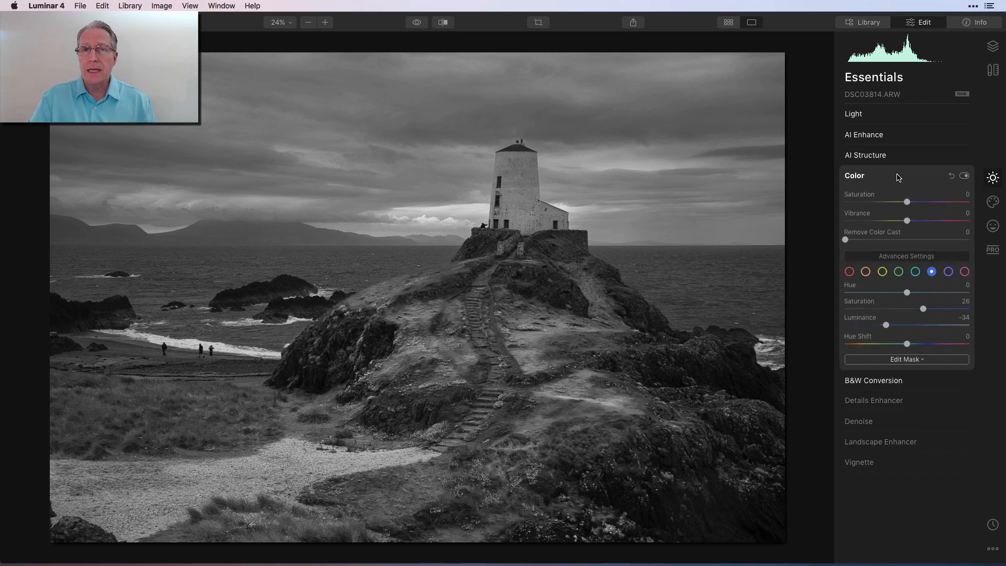
{"action": "left_click", "coordinate": [963, 176]}
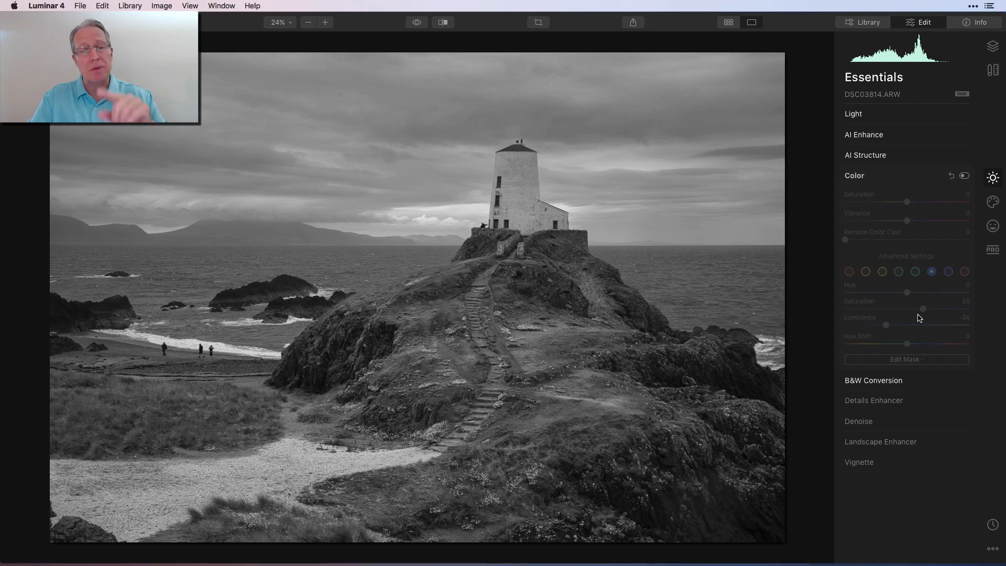
{"action": "left_click", "coordinate": [965, 176]}
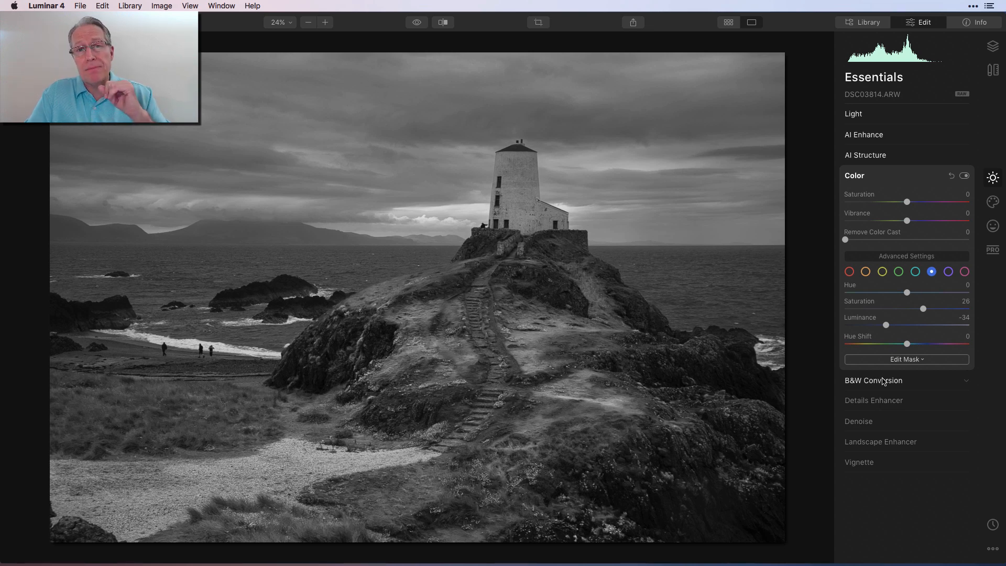
Reset the white balance temperature and set it back to 3240
{"action": "left_click", "coordinate": [887, 122]}
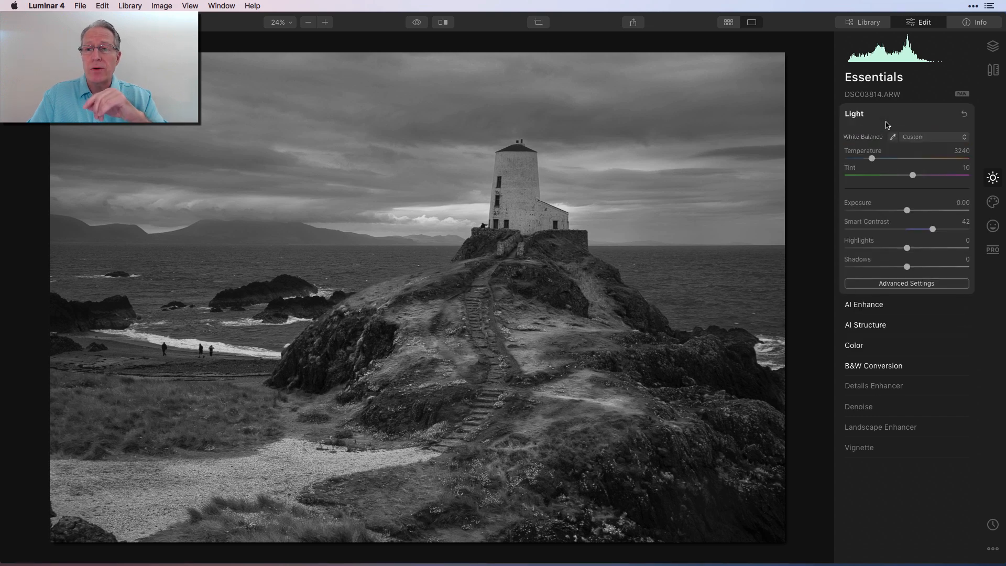
{"action": "double_click", "coordinate": [865, 152]}
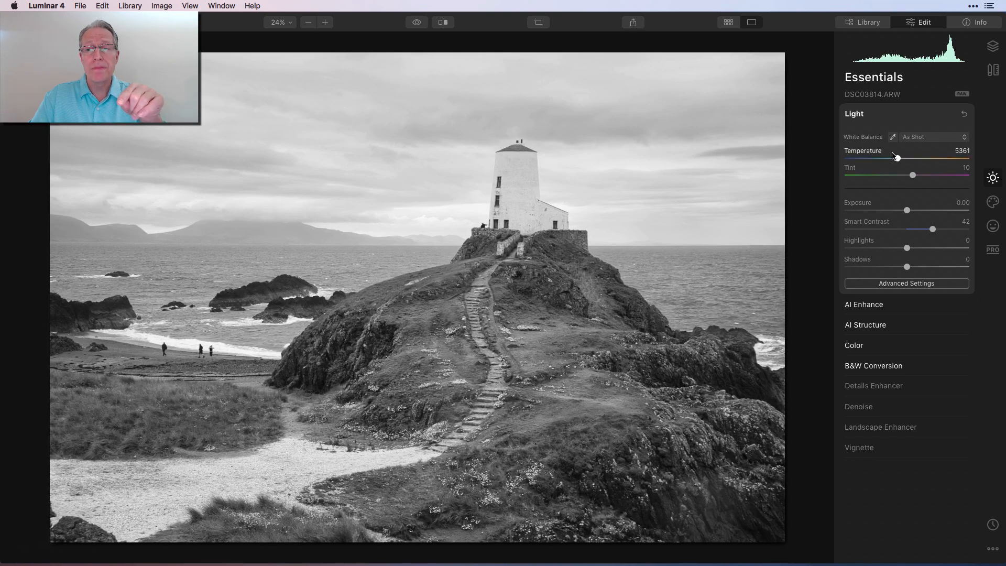
{"action": "left_click", "coordinate": [961, 151]}
{"action": "type", "text": "3240"}
{"action": "key", "text": "Return"}
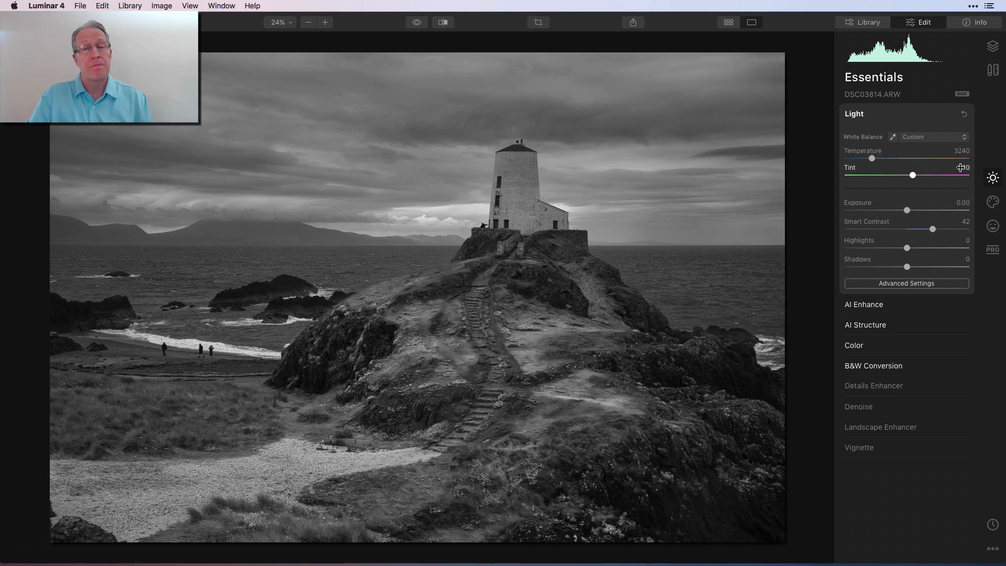
Enable the Details Enhancer adjustment
{"action": "left_click", "coordinate": [912, 113]}
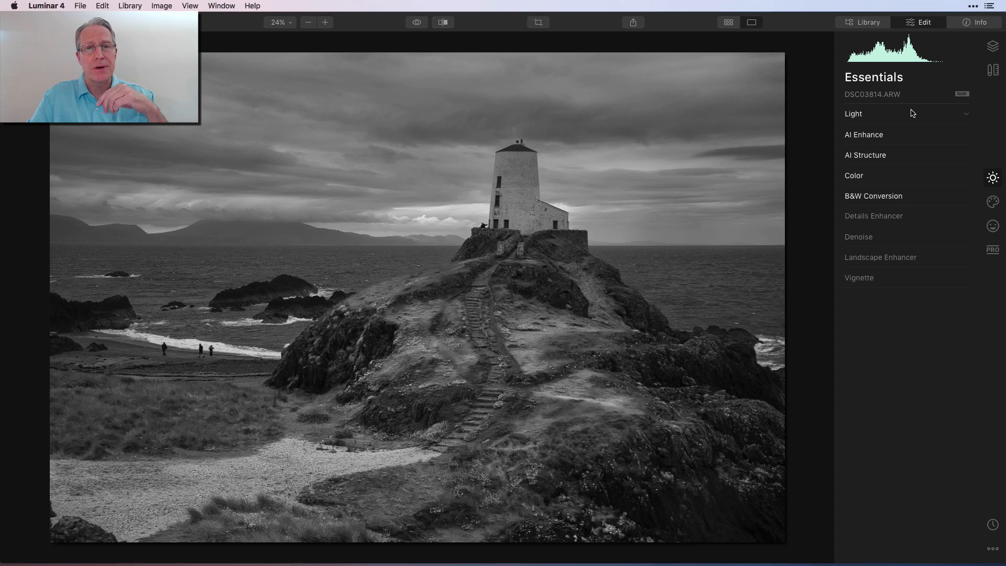
{"action": "left_click", "coordinate": [891, 217]}
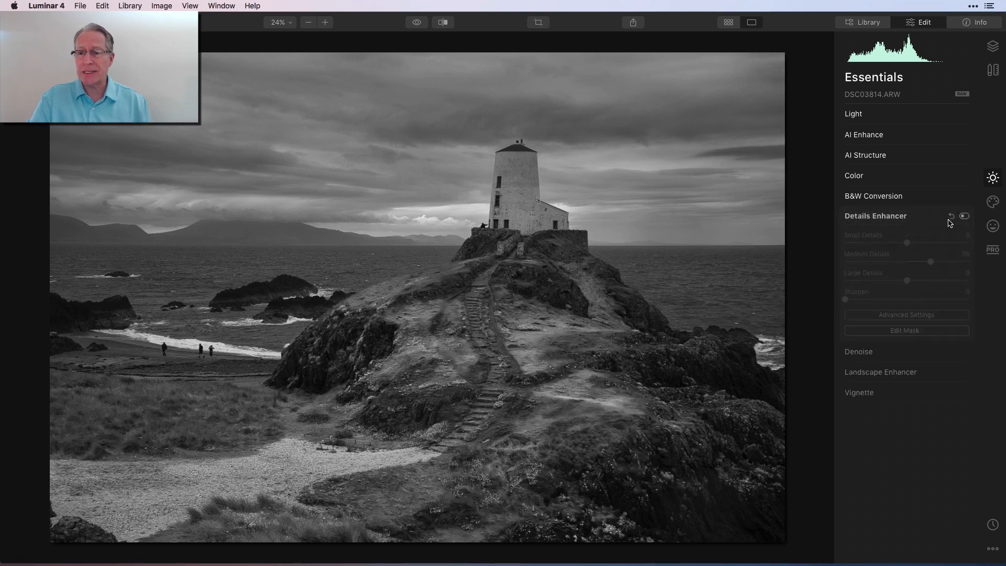
{"action": "left_click", "coordinate": [963, 216]}
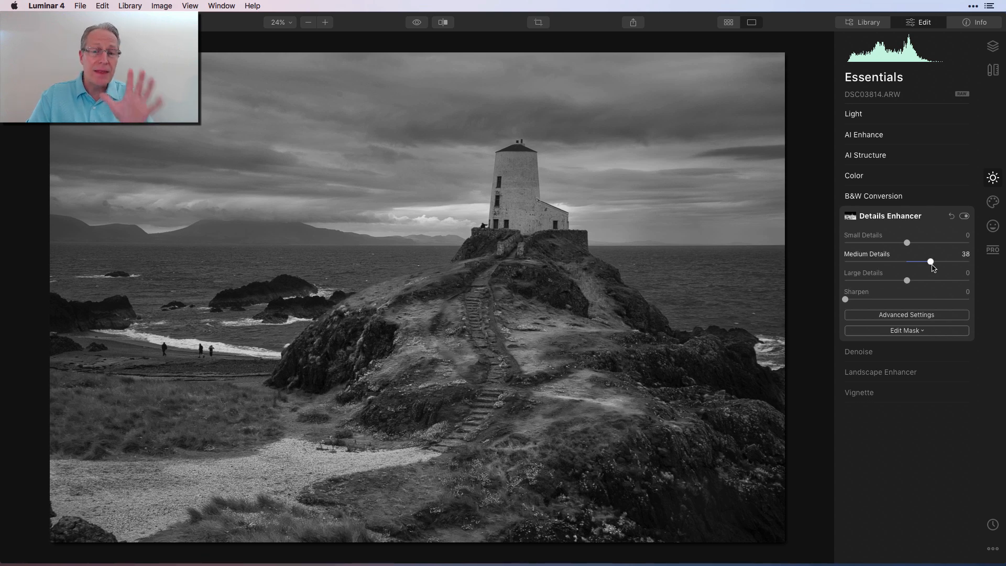
Inspect the Details Enhancer's brush mask, inverting it and back, then hide the overlay and finish mask editing
{"action": "left_click", "coordinate": [892, 332]}
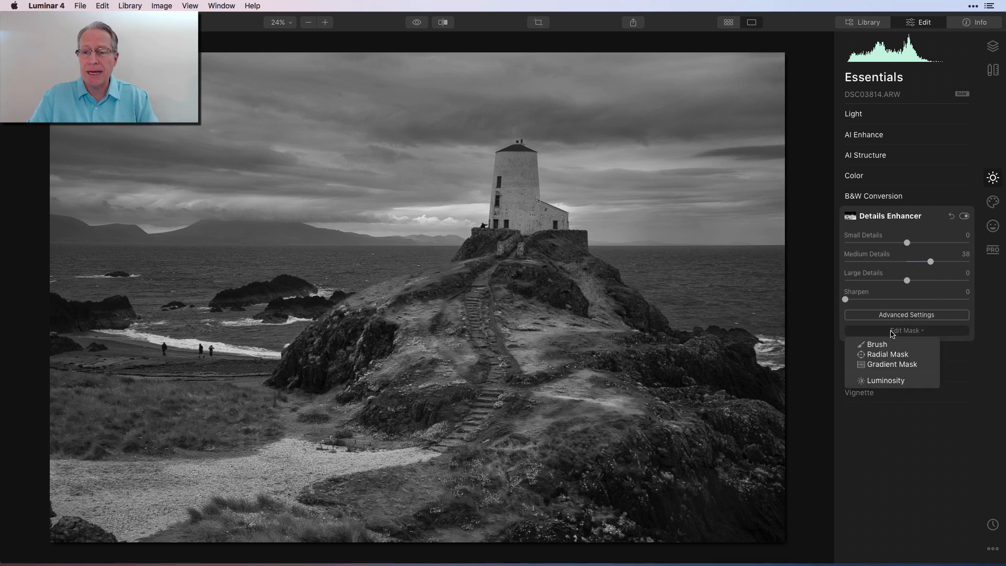
{"action": "left_click", "coordinate": [885, 346]}
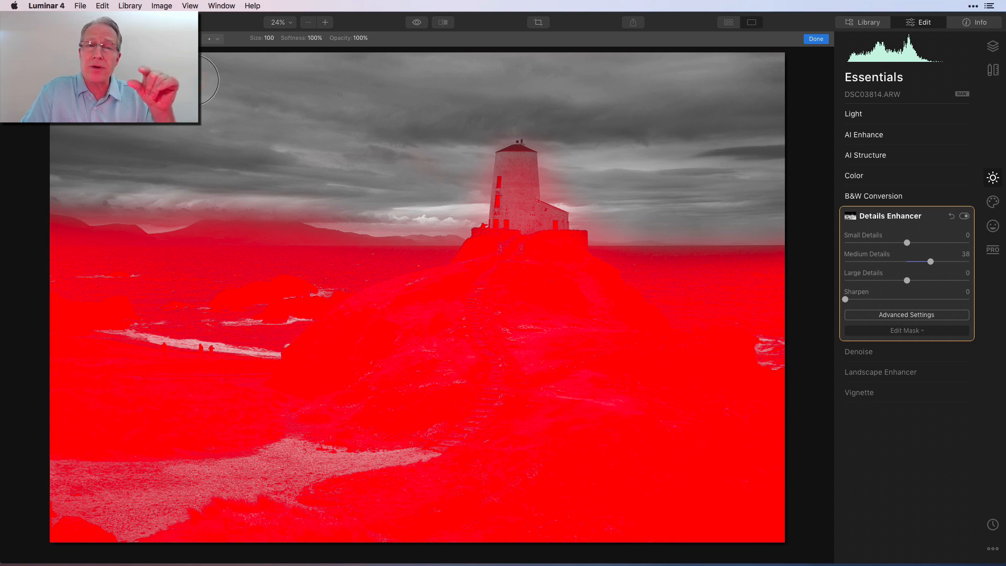
{"action": "left_click", "coordinate": [71, 39]}
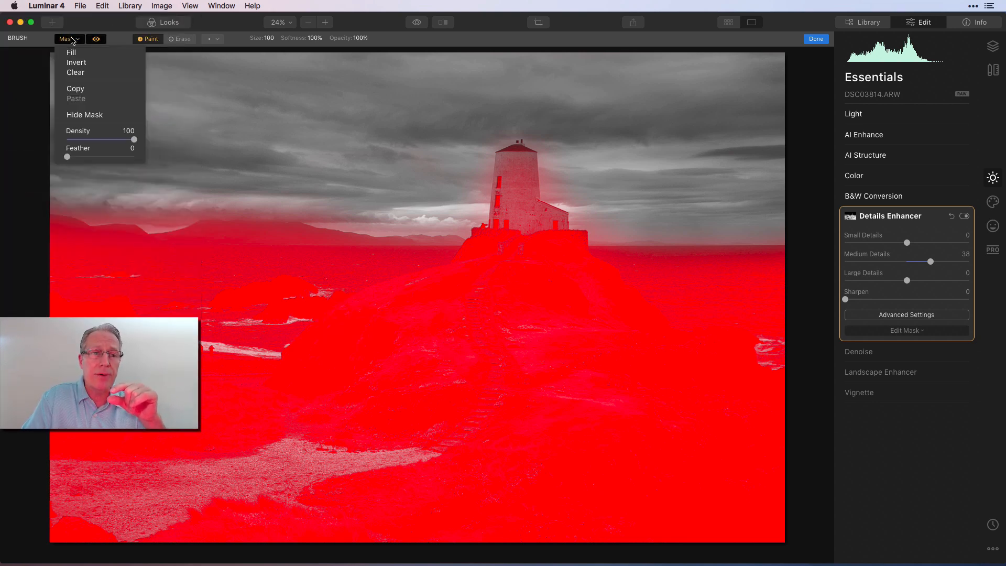
{"action": "left_click", "coordinate": [78, 64]}
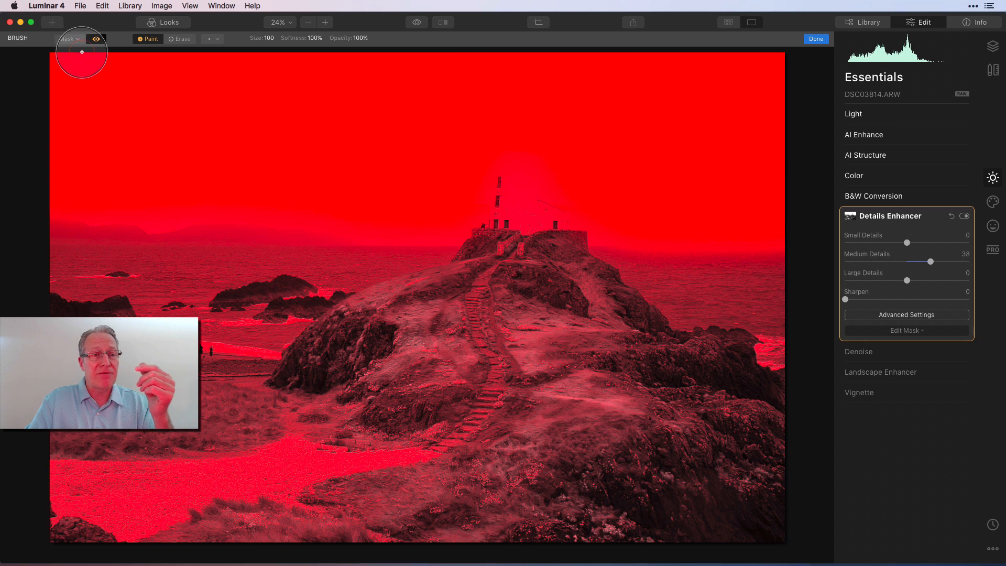
{"action": "left_click", "coordinate": [76, 38]}
{"action": "left_click", "coordinate": [78, 63]}
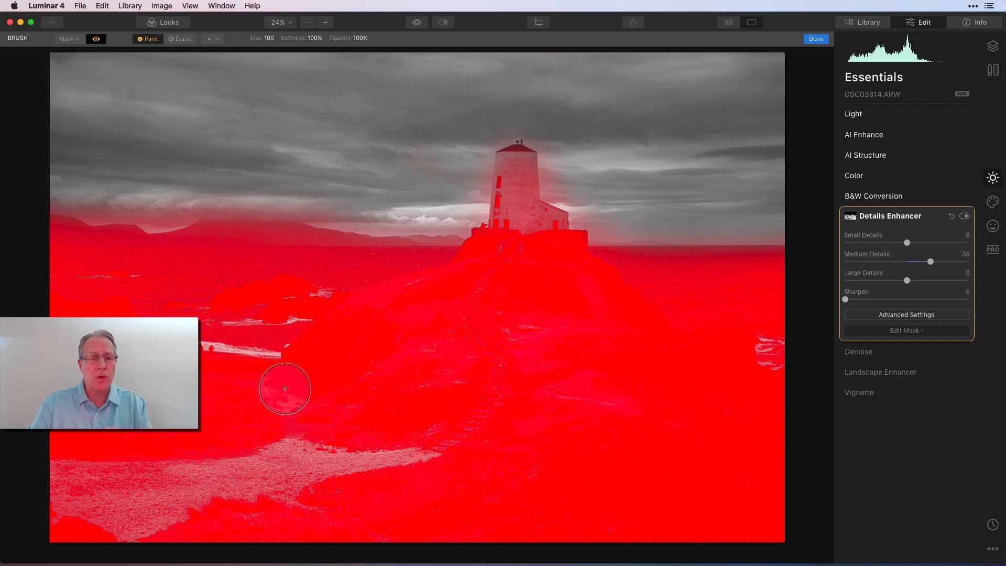
{"action": "left_click", "coordinate": [96, 39]}
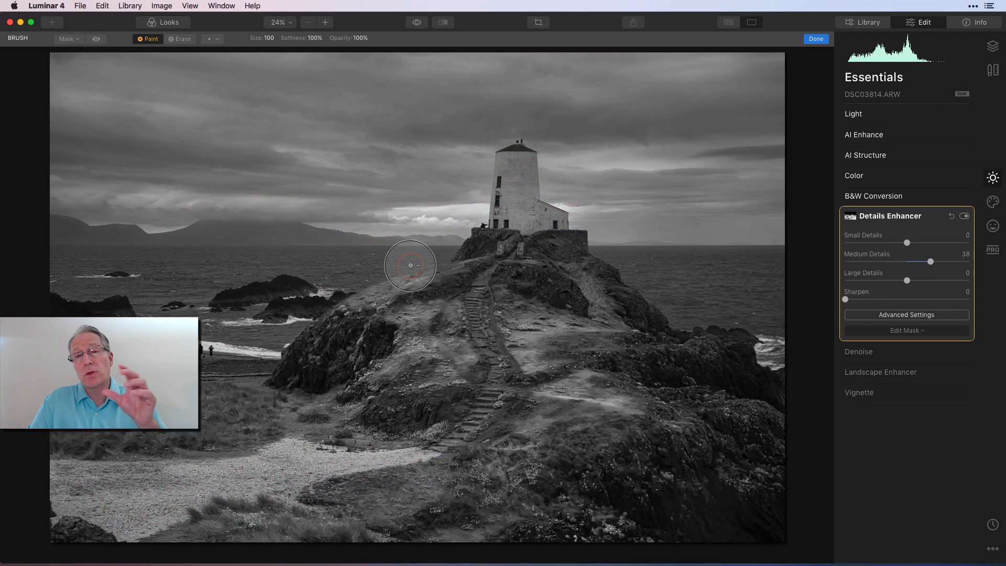
{"action": "left_click", "coordinate": [824, 41]}
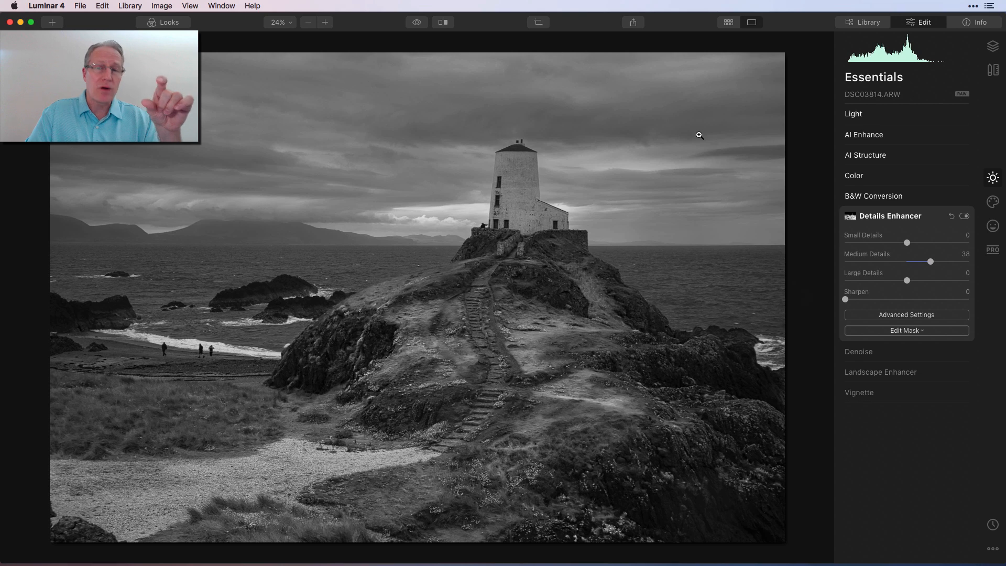
Enable the Landscape Enhancer adjustment and toggle it off and on to compare
{"action": "left_click", "coordinate": [880, 372]}
{"action": "left_click", "coordinate": [964, 257]}
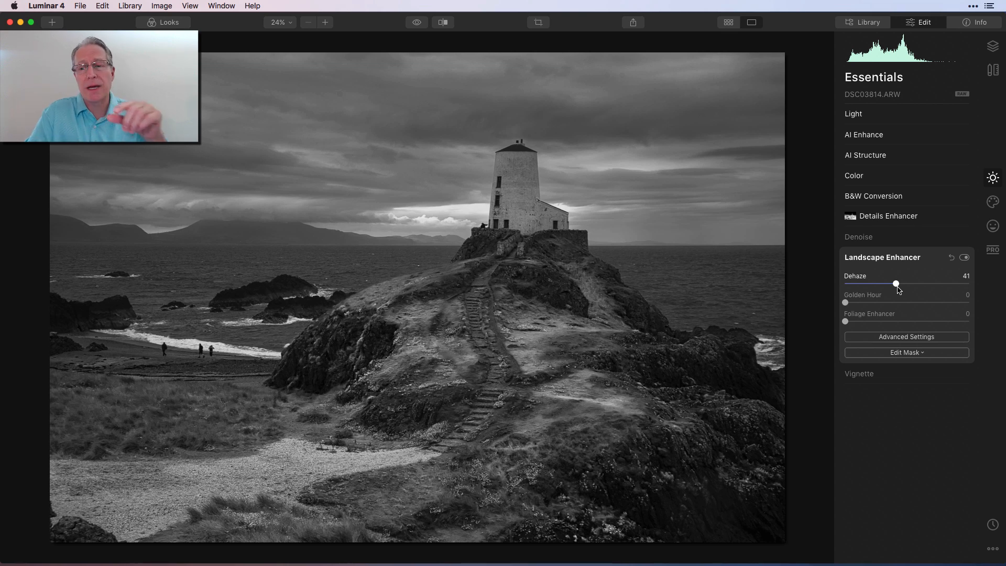
{"action": "left_click", "coordinate": [964, 257]}
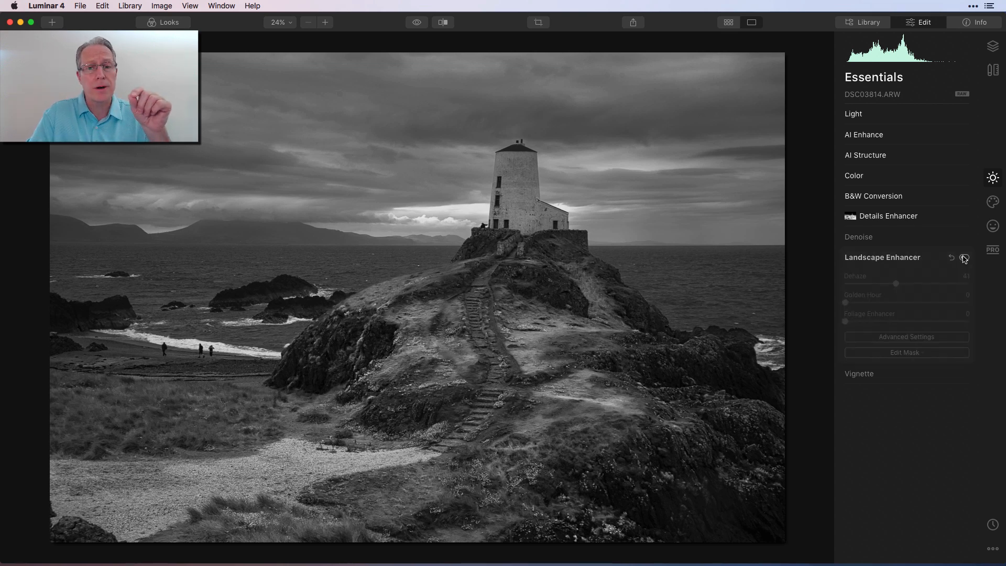
{"action": "left_click", "coordinate": [964, 257]}
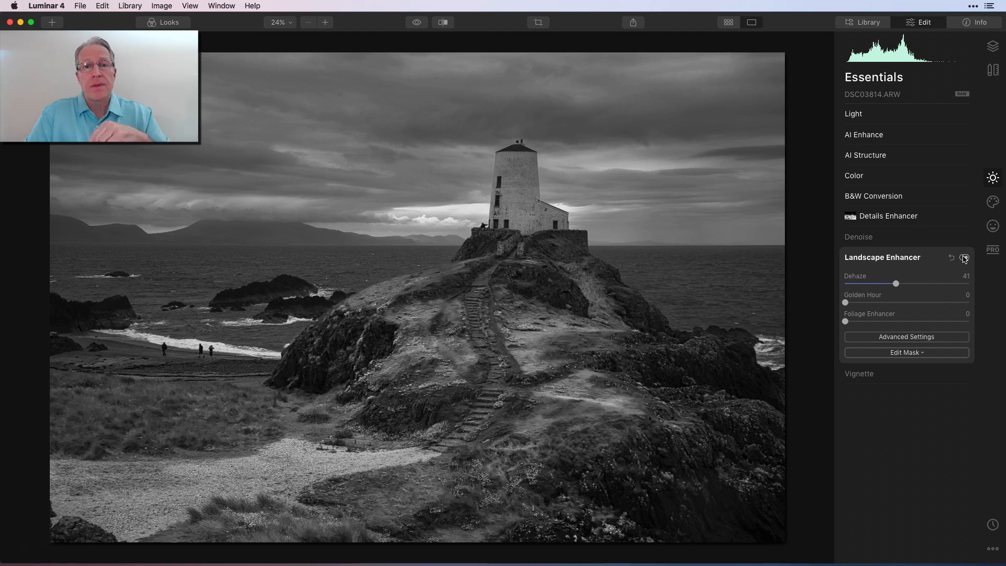
Enable AI Augmented Sky in the Creative tools and toggle it off and on to compare the lightning
{"action": "left_click", "coordinate": [993, 202]}
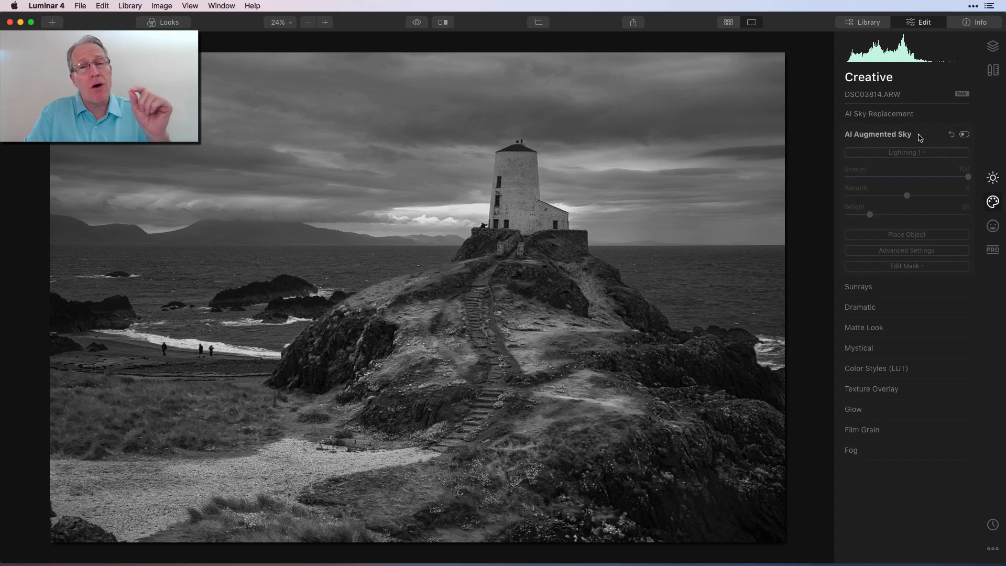
{"action": "left_click", "coordinate": [964, 135]}
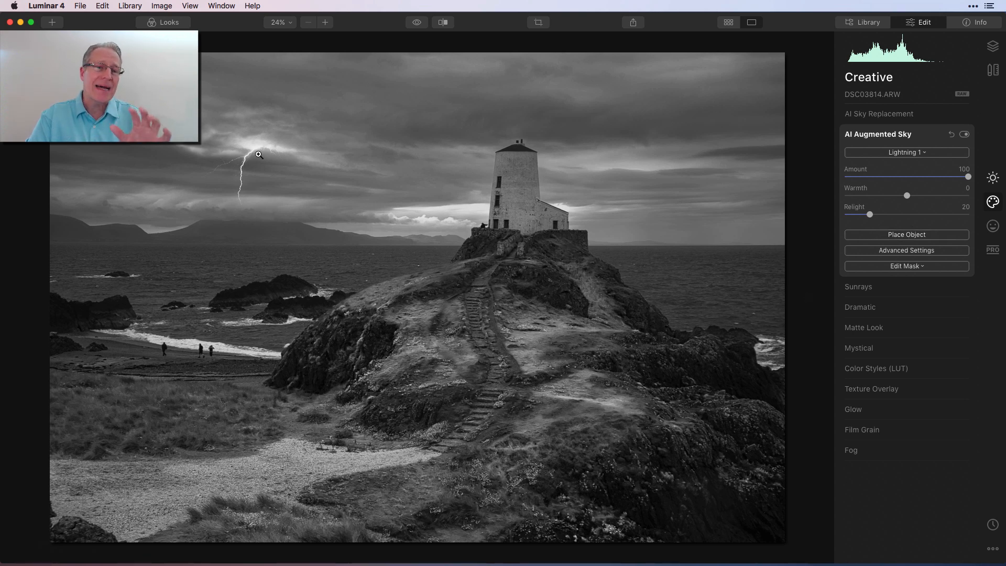
{"action": "left_click", "coordinate": [964, 135]}
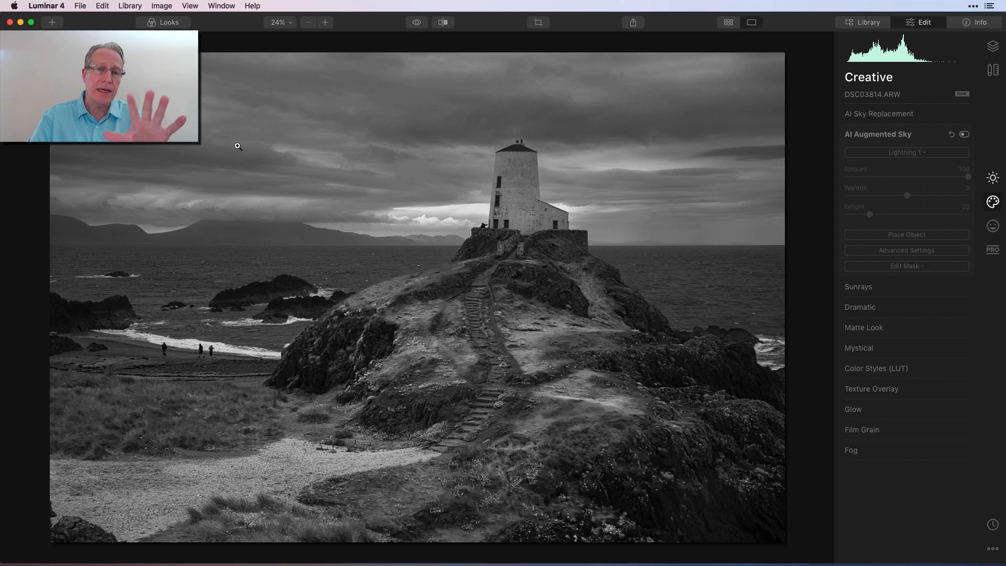
{"action": "left_click", "coordinate": [964, 134]}
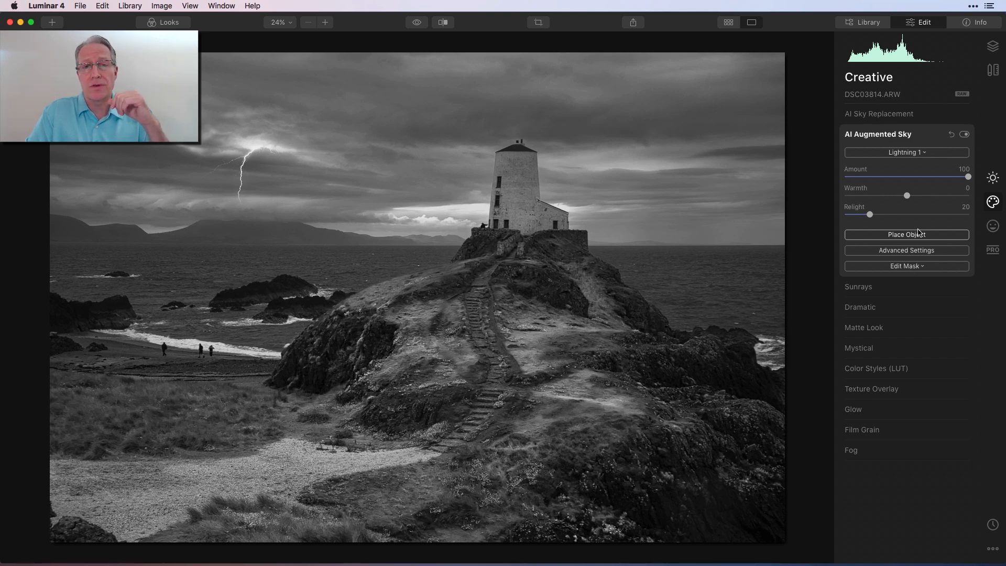
Enable the Dramatic adjustment and collapse it
{"action": "left_click", "coordinate": [909, 307]}
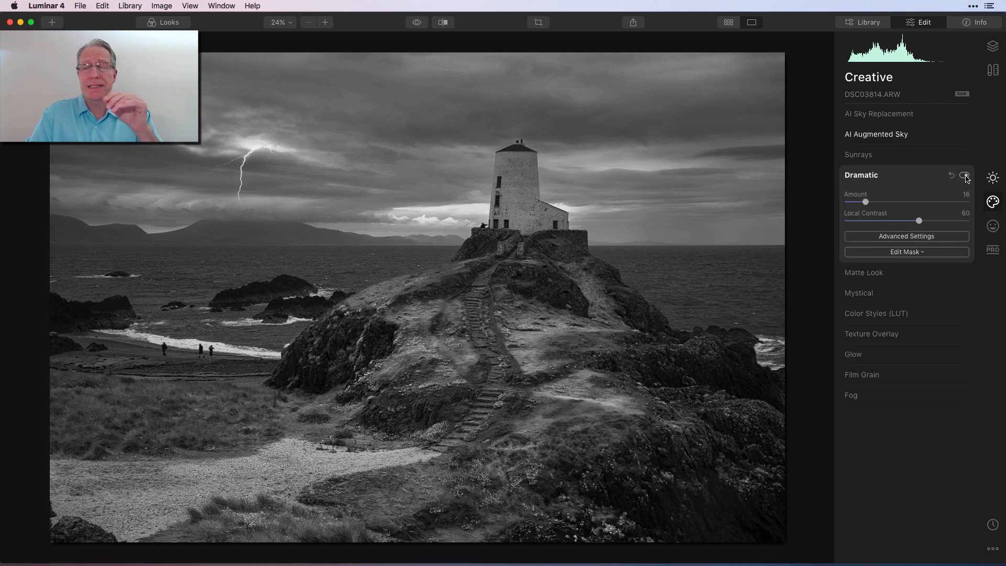
{"action": "left_click", "coordinate": [965, 176]}
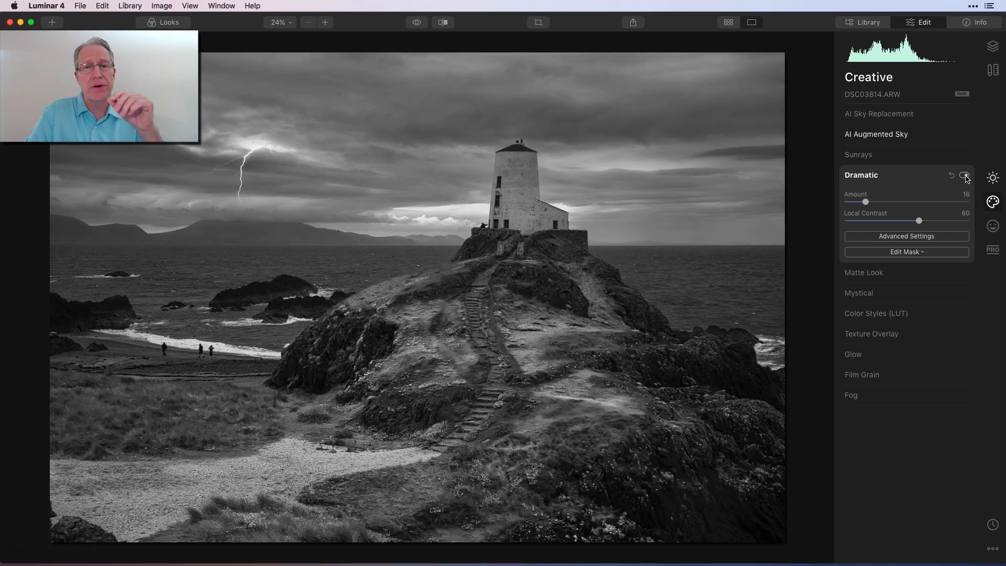
{"action": "left_click", "coordinate": [938, 175]}
Enable Color Styles (LUT) and try an Amount of 75 before setting it back to 29
{"action": "left_click", "coordinate": [900, 236]}
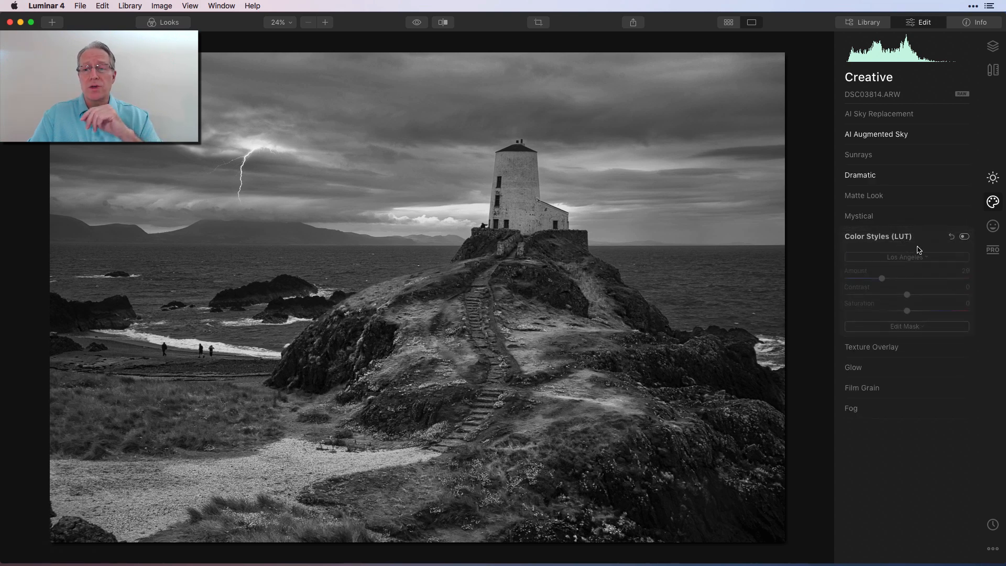
{"action": "left_click", "coordinate": [965, 237]}
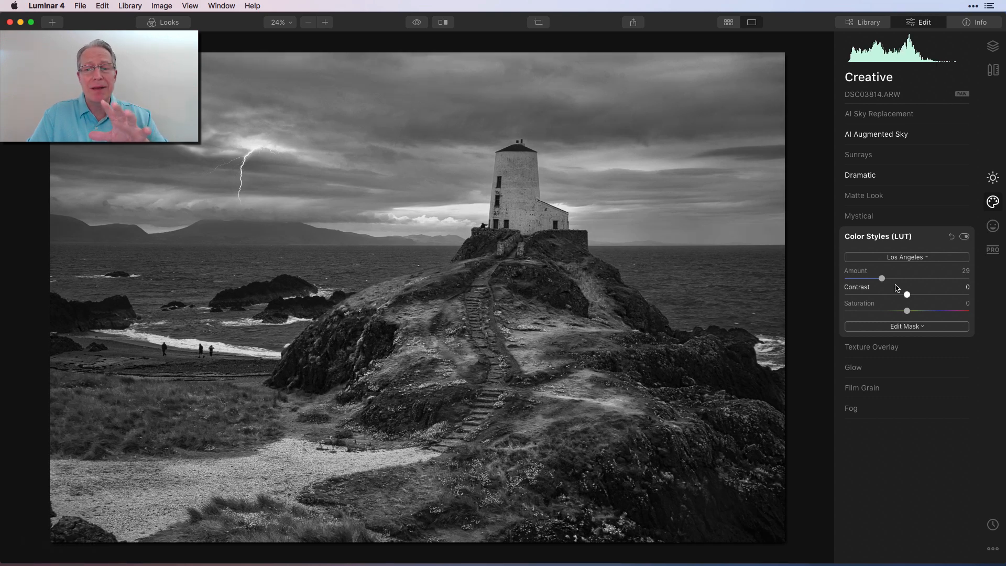
{"action": "left_click_drag", "start_coordinate": [884, 281], "coordinate": [941, 274]}
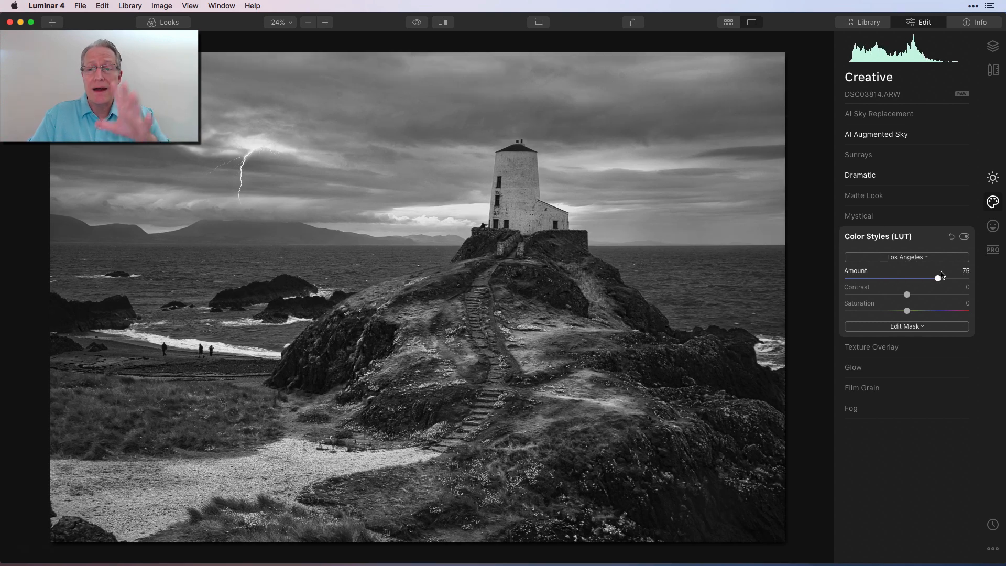
{"action": "left_click_drag", "start_coordinate": [941, 278], "coordinate": [882, 281]}
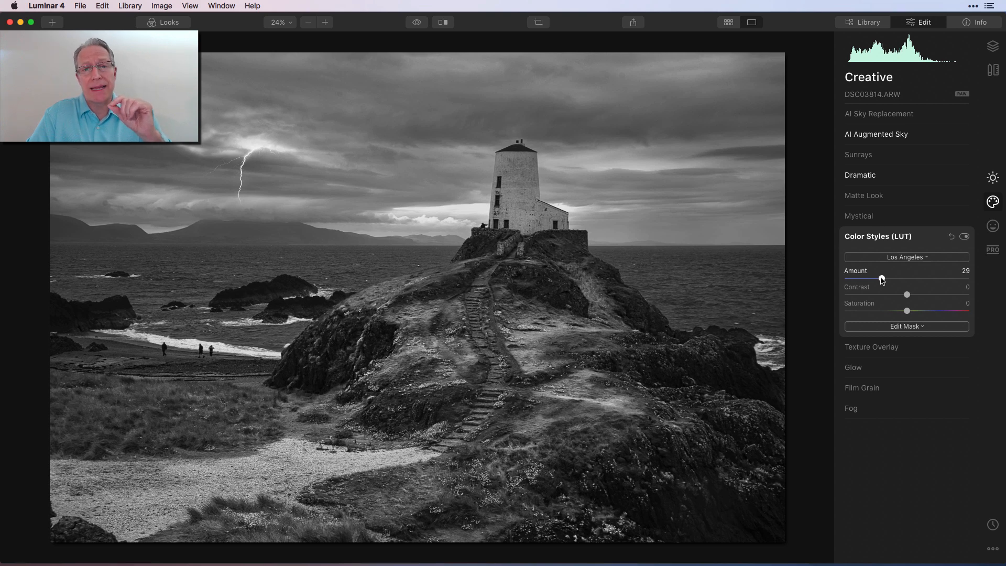
Enable Glow with the Soft Focus type and toggle it off and on to compare
{"action": "left_click", "coordinate": [864, 367]}
{"action": "left_click", "coordinate": [964, 277]}
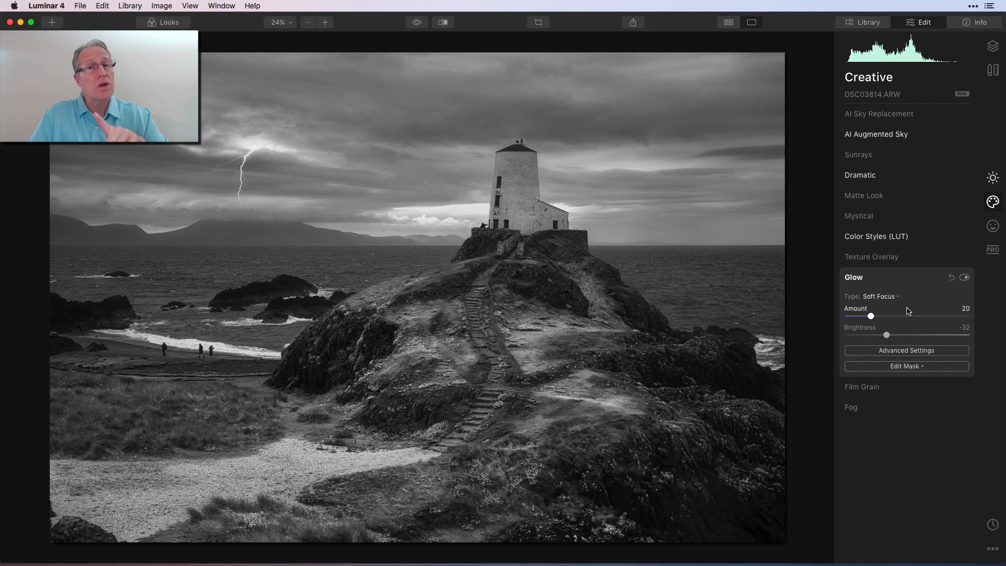
{"action": "left_click", "coordinate": [885, 296]}
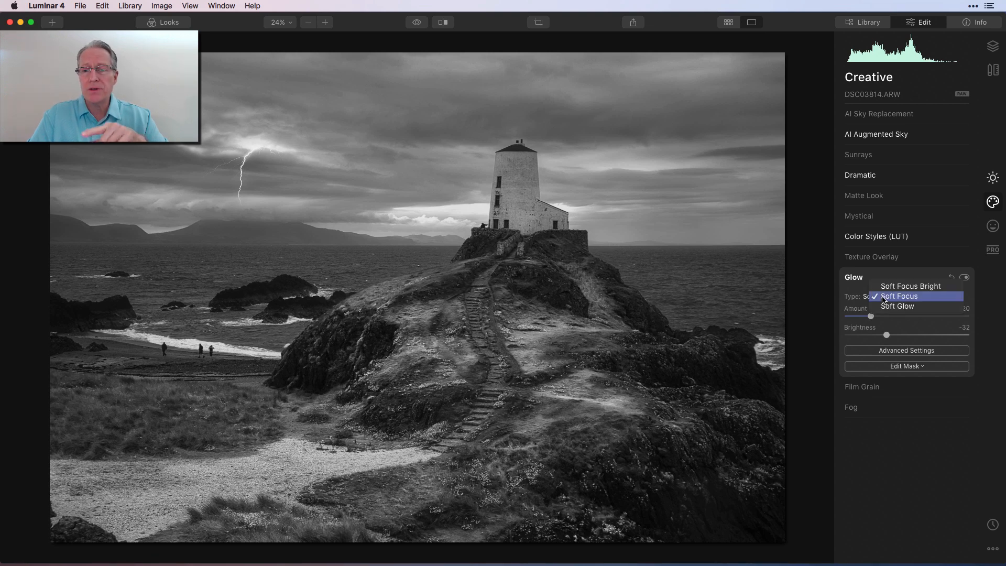
{"action": "left_click", "coordinate": [885, 295]}
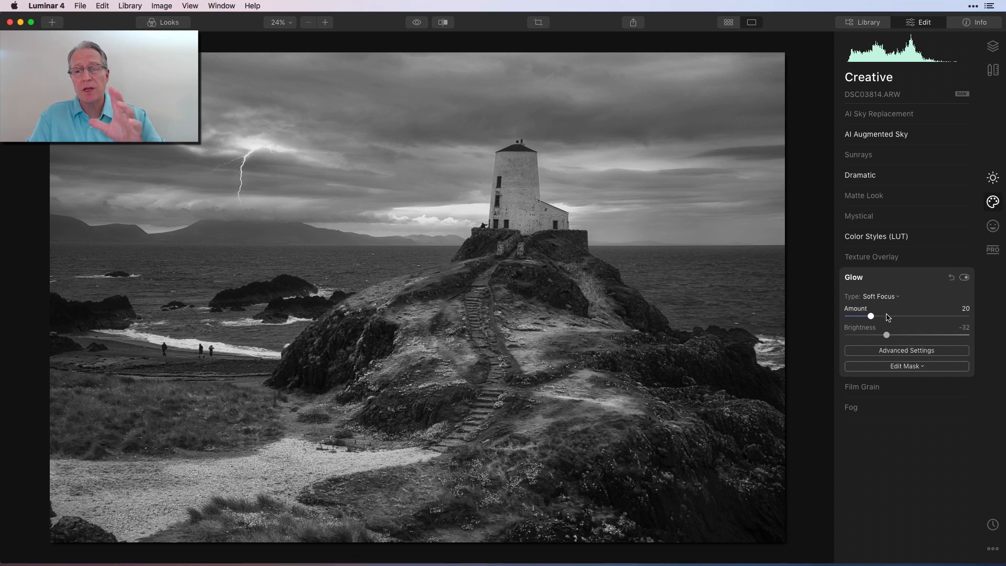
{"action": "left_click", "coordinate": [964, 278]}
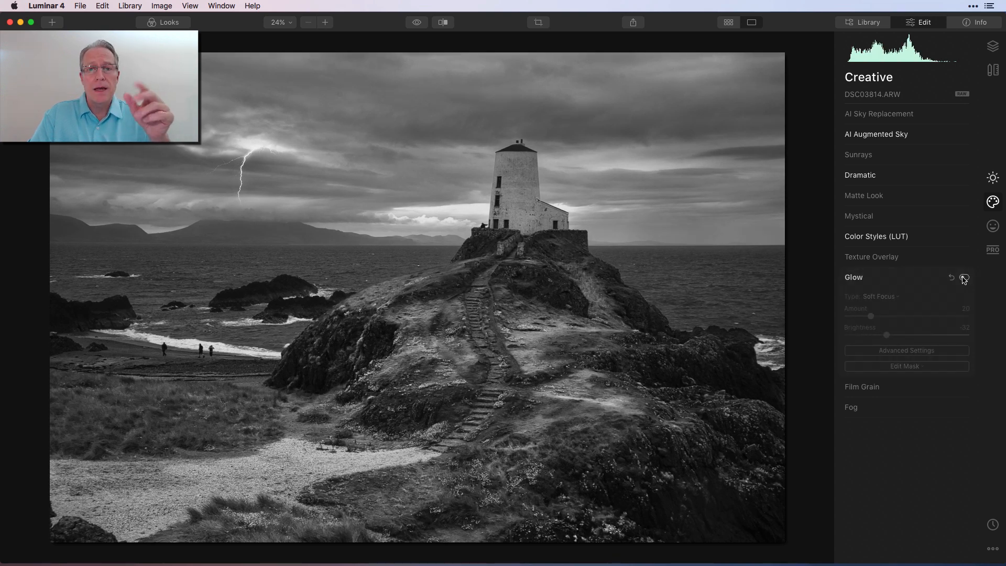
{"action": "left_click", "coordinate": [963, 278]}
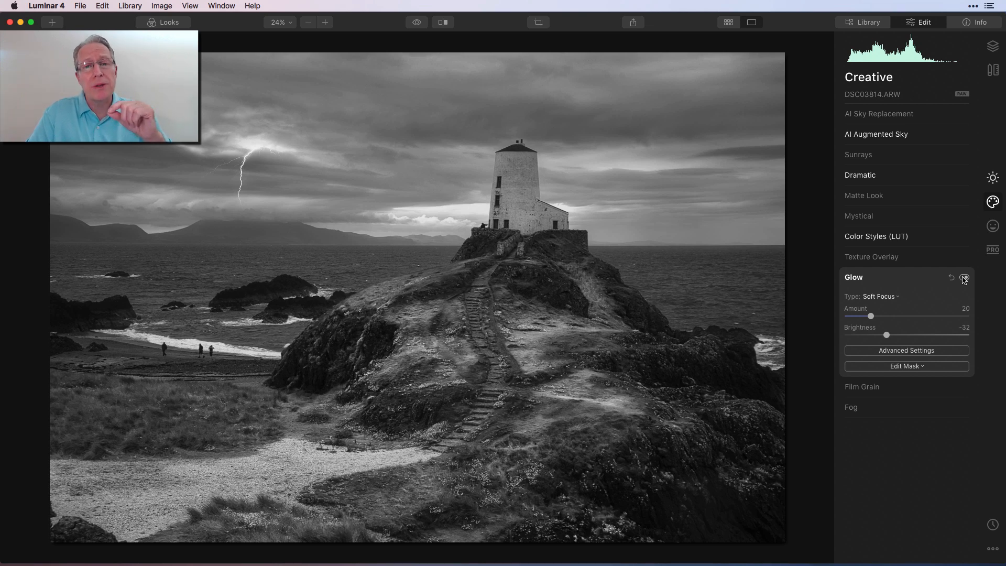
Enable the Orton Effect in the Portrait tools and toggle it off and on to compare
{"action": "left_click", "coordinate": [993, 226]}
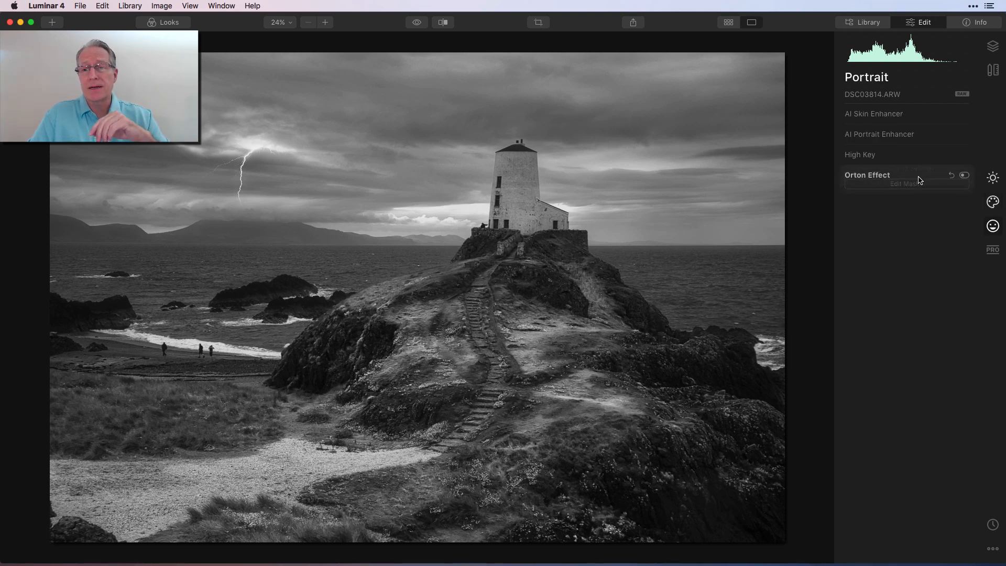
{"action": "left_click", "coordinate": [967, 177]}
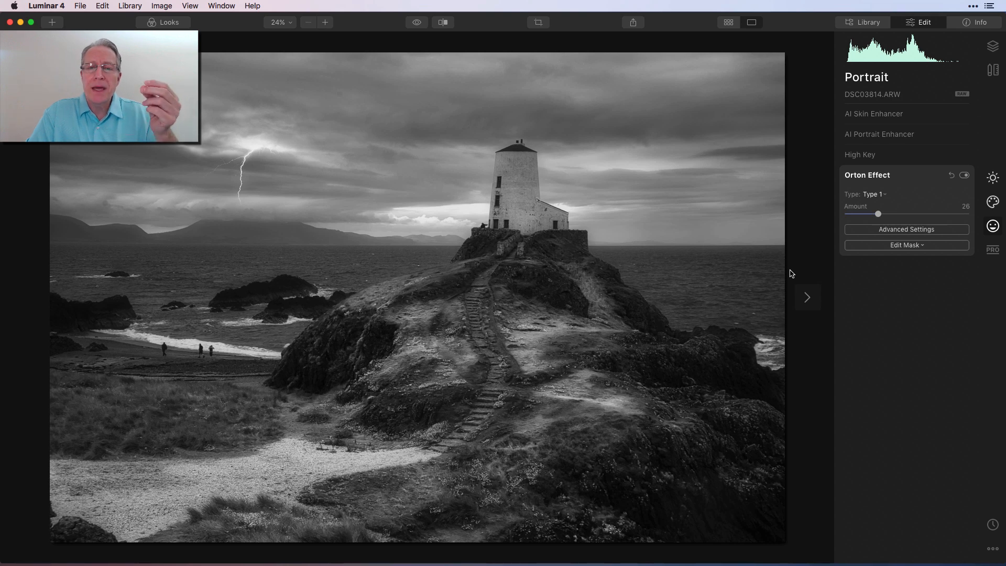
{"action": "left_click", "coordinate": [963, 176]}
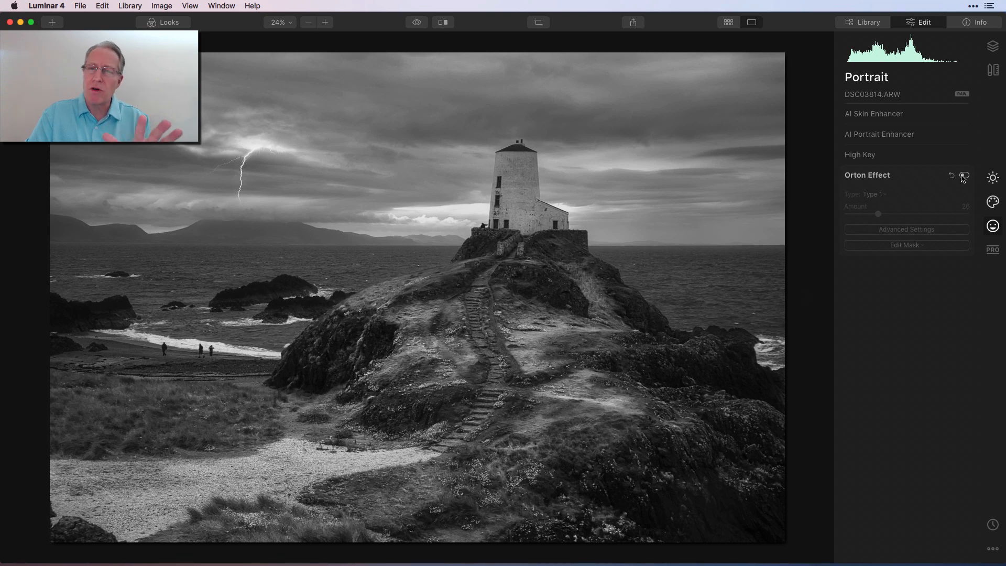
{"action": "left_click", "coordinate": [963, 176]}
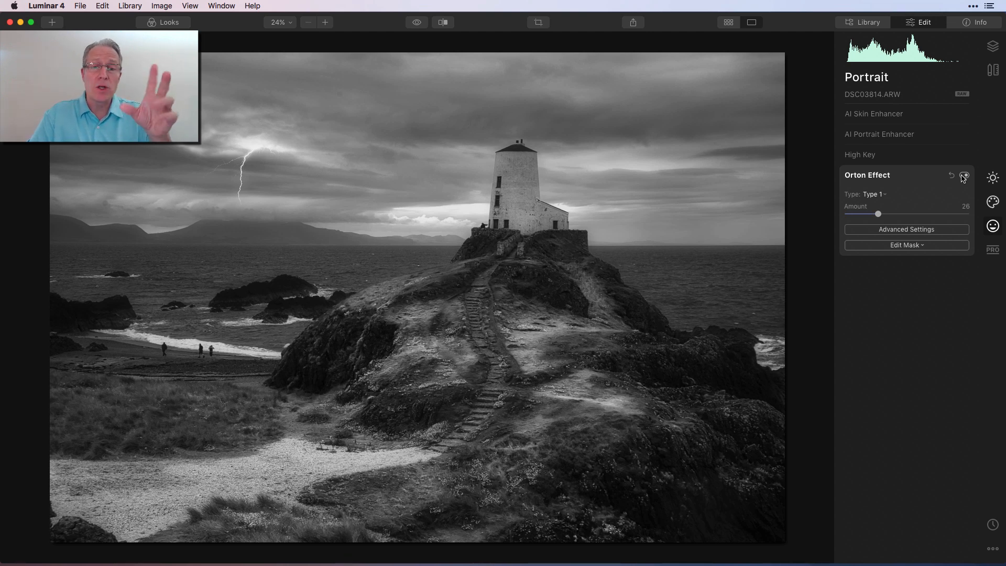
Enable Adjustable Gradient in the Professional tools, view its Bottom settings, and toggle it off and on
{"action": "left_click", "coordinate": [991, 257]}
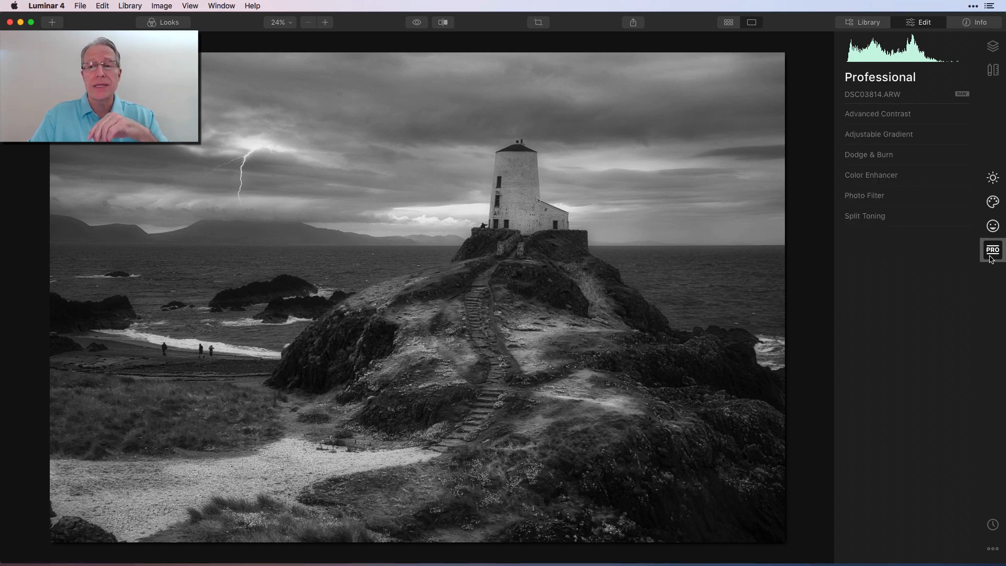
{"action": "left_click", "coordinate": [923, 139]}
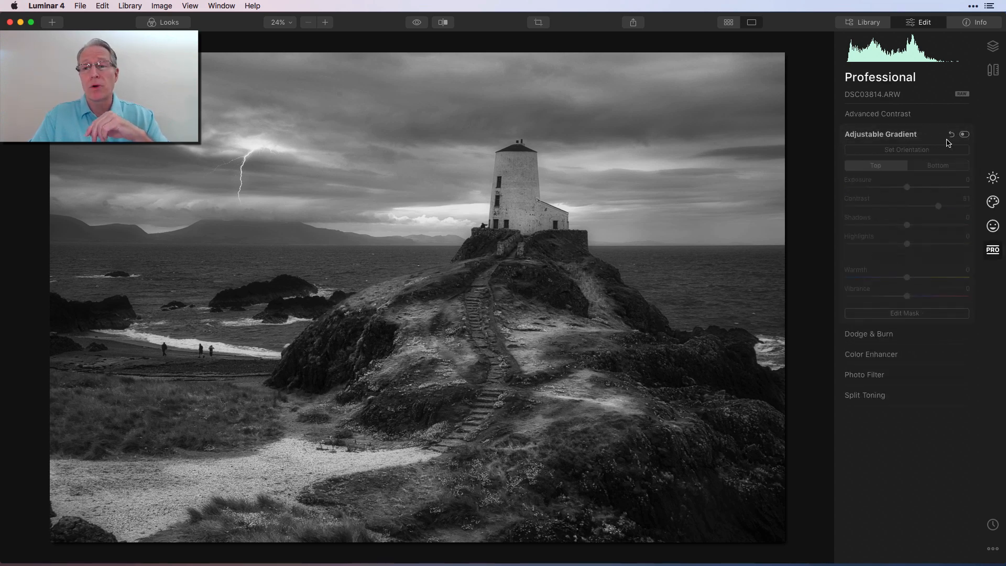
{"action": "left_click", "coordinate": [964, 135]}
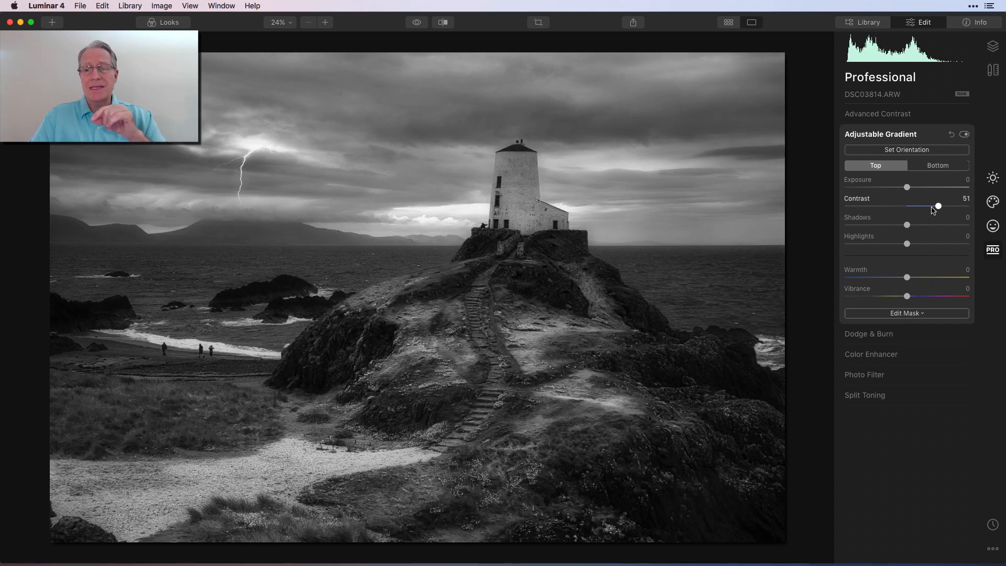
{"action": "left_click", "coordinate": [941, 166]}
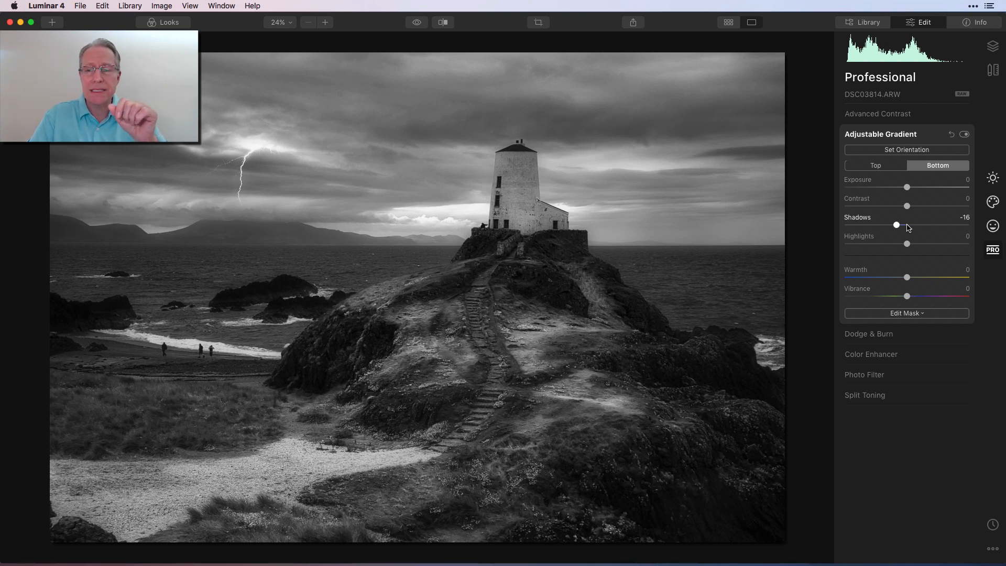
{"action": "left_click", "coordinate": [963, 135]}
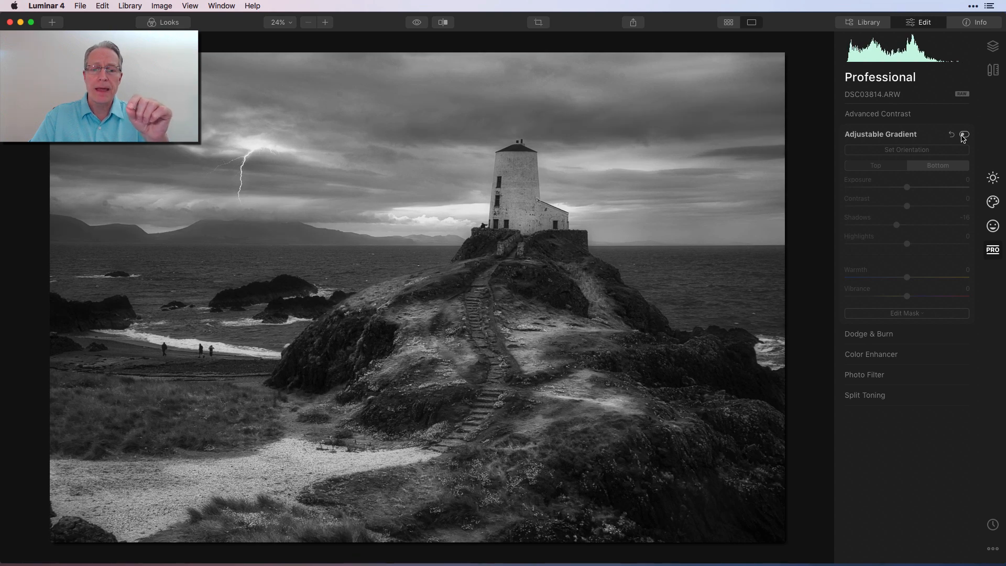
{"action": "left_click", "coordinate": [963, 135]}
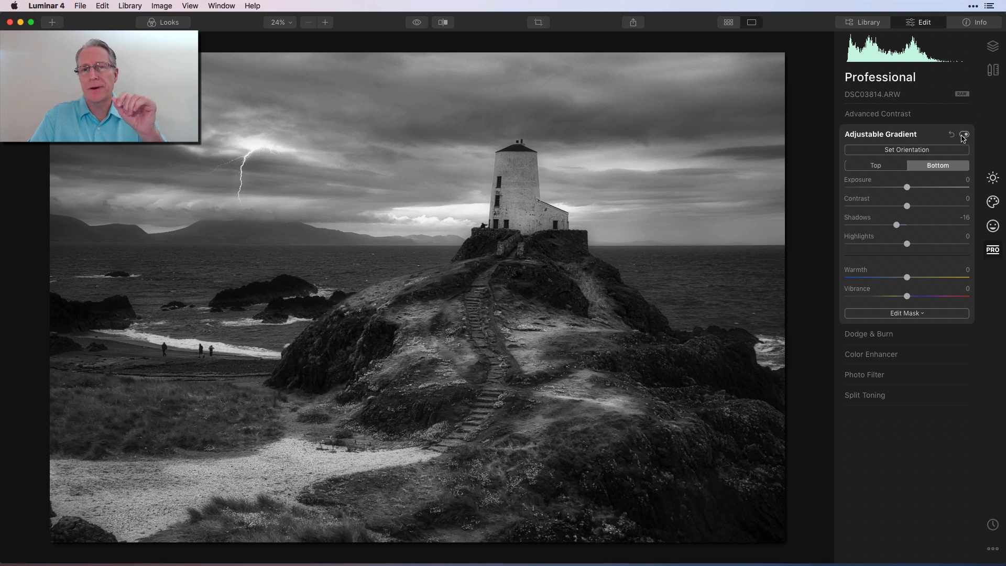
Open Dodge & Burn in the Professional tools and toggle it off and on to compare
{"action": "left_click", "coordinate": [940, 135]}
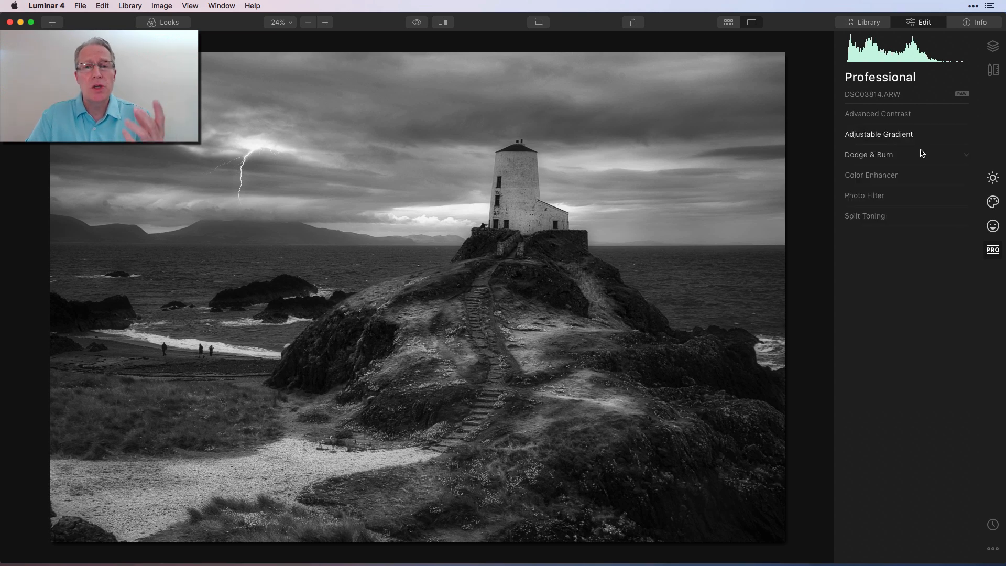
{"action": "left_click", "coordinate": [921, 154]}
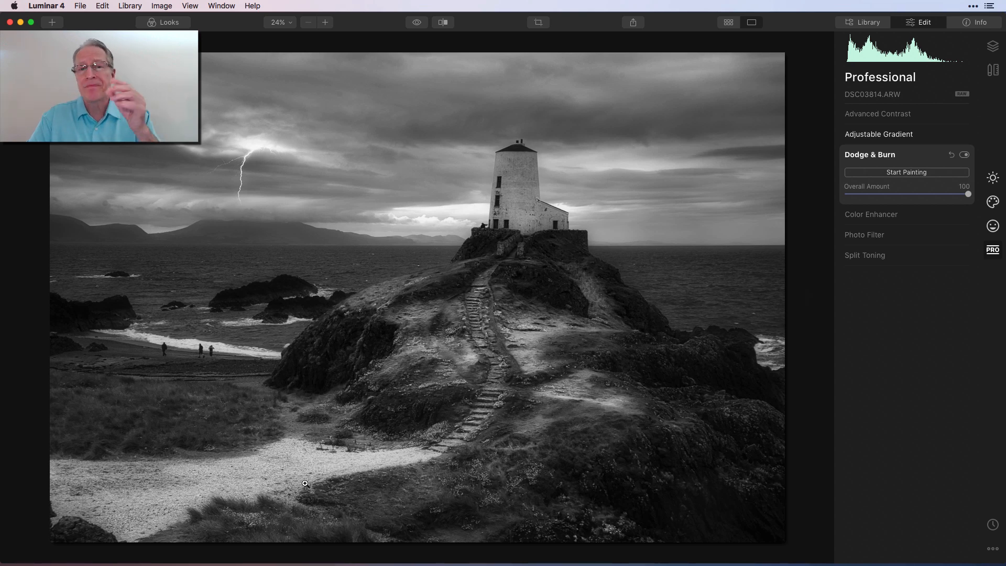
{"action": "left_click", "coordinate": [963, 156]}
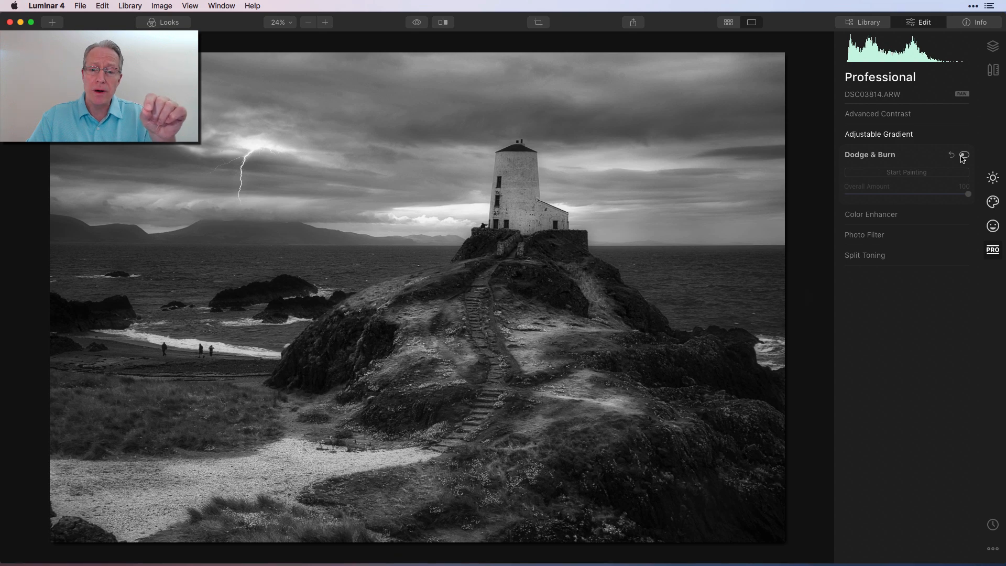
{"action": "left_click", "coordinate": [963, 156]}
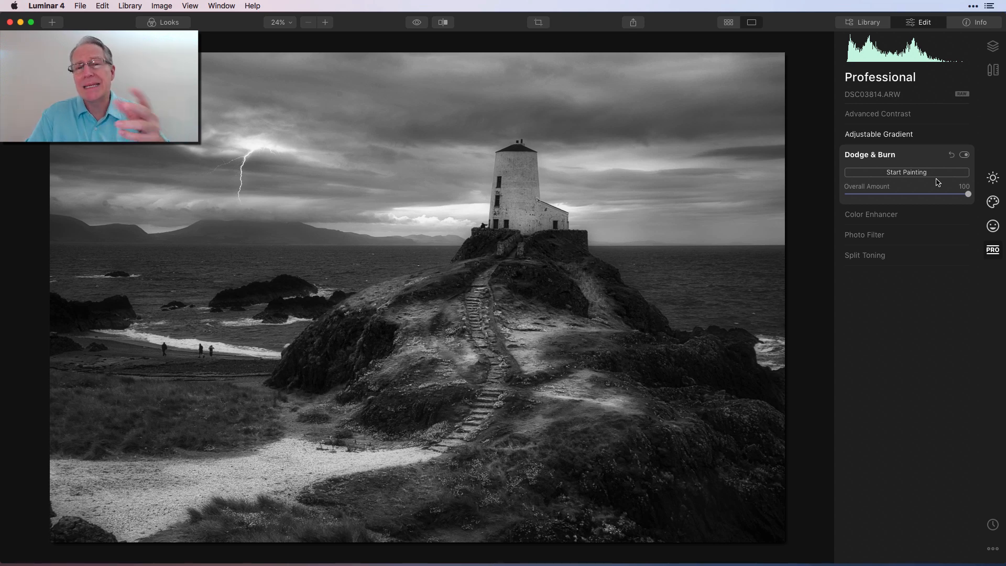
Enable Photo Filter and set its Amount to 18, keeping Hue 226 and Saturation 100
{"action": "left_click", "coordinate": [920, 156]}
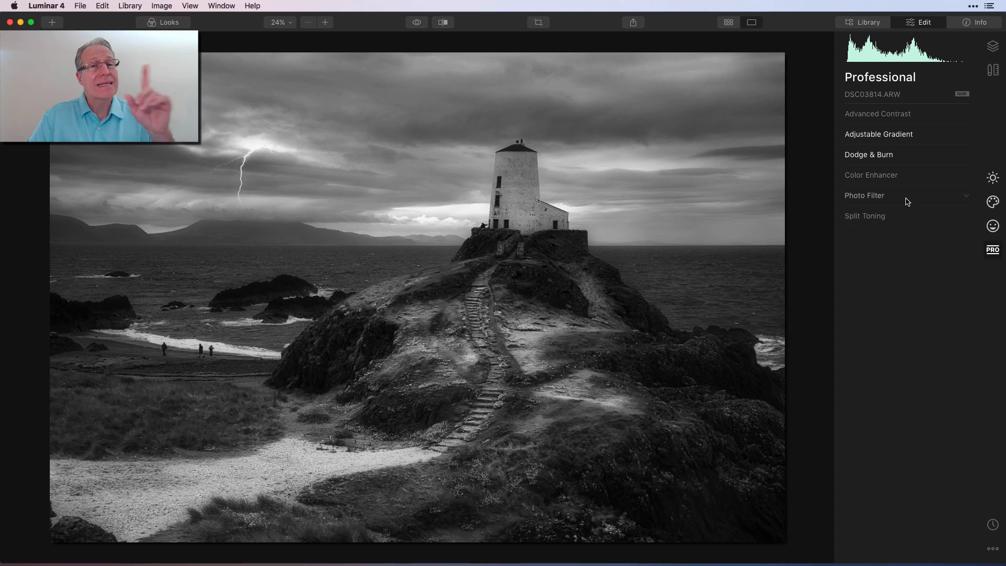
{"action": "left_click", "coordinate": [909, 200]}
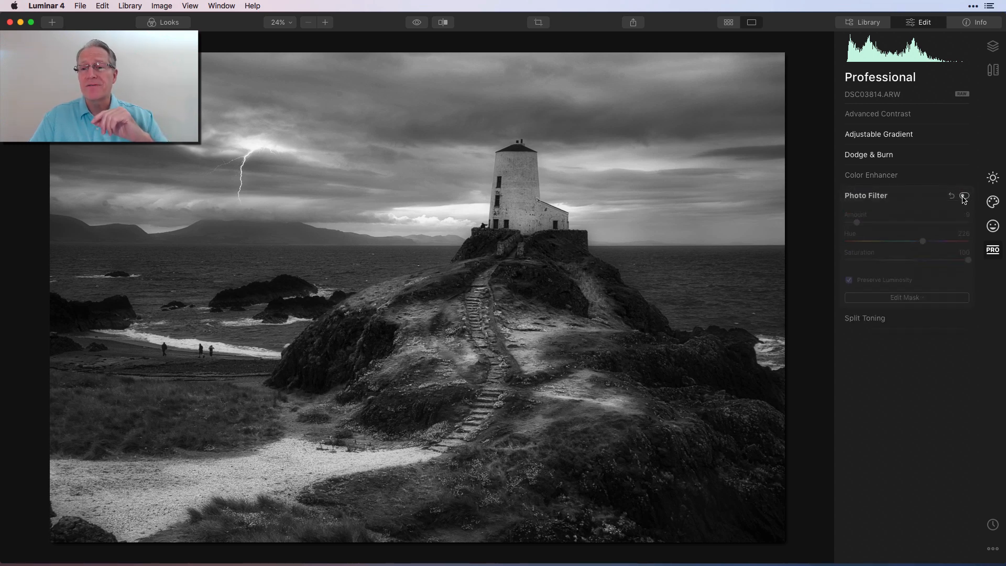
{"action": "left_click", "coordinate": [963, 196]}
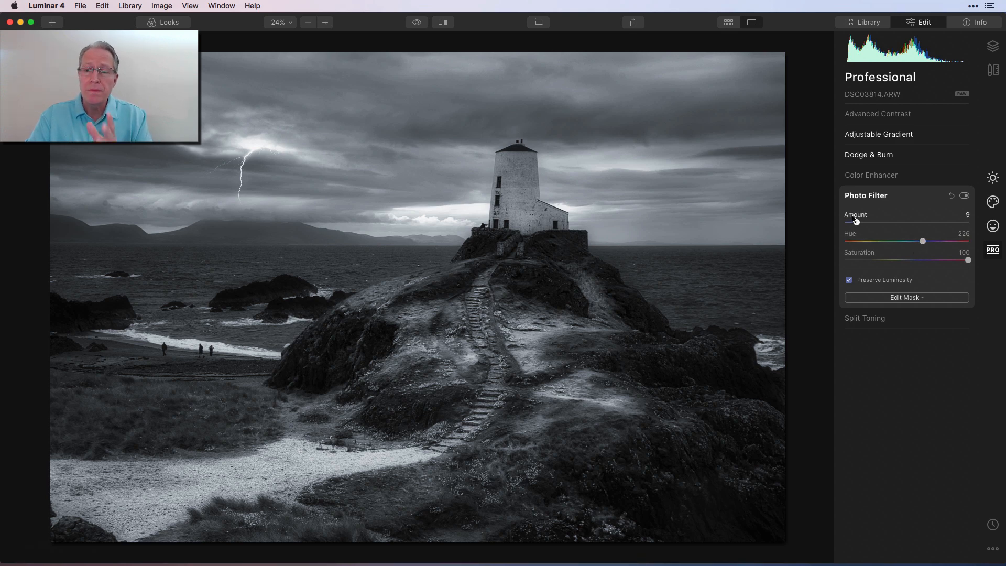
{"action": "left_click_drag", "start_coordinate": [857, 224], "coordinate": [924, 224]}
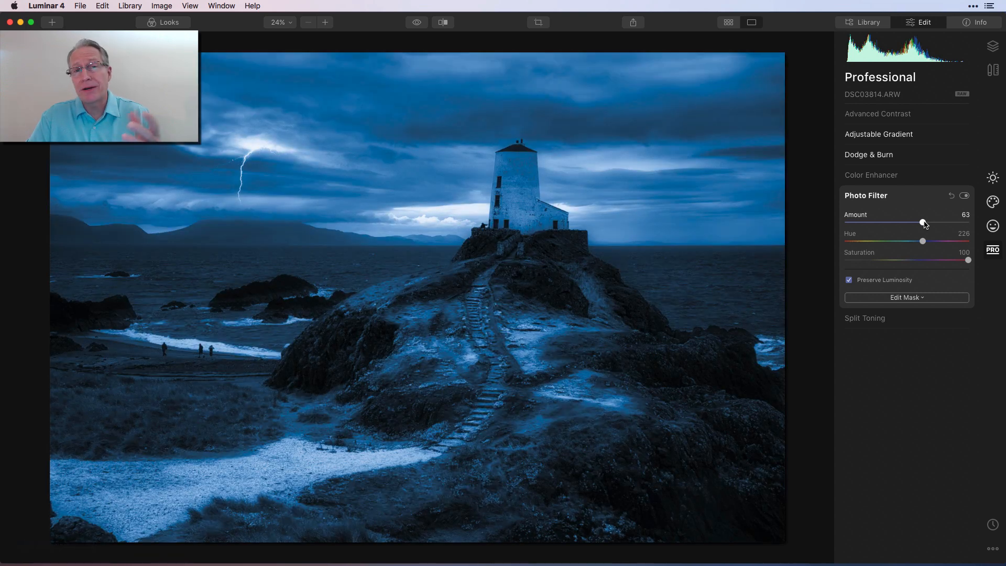
{"action": "left_click_drag", "start_coordinate": [924, 223], "coordinate": [867, 217]}
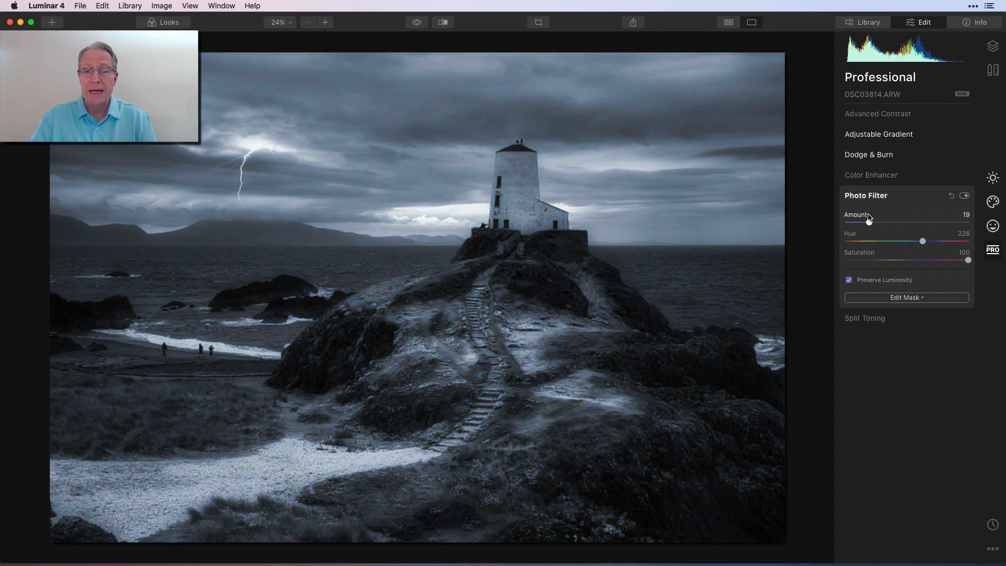
{"action": "left_click_drag", "start_coordinate": [869, 220], "coordinate": [862, 224]}
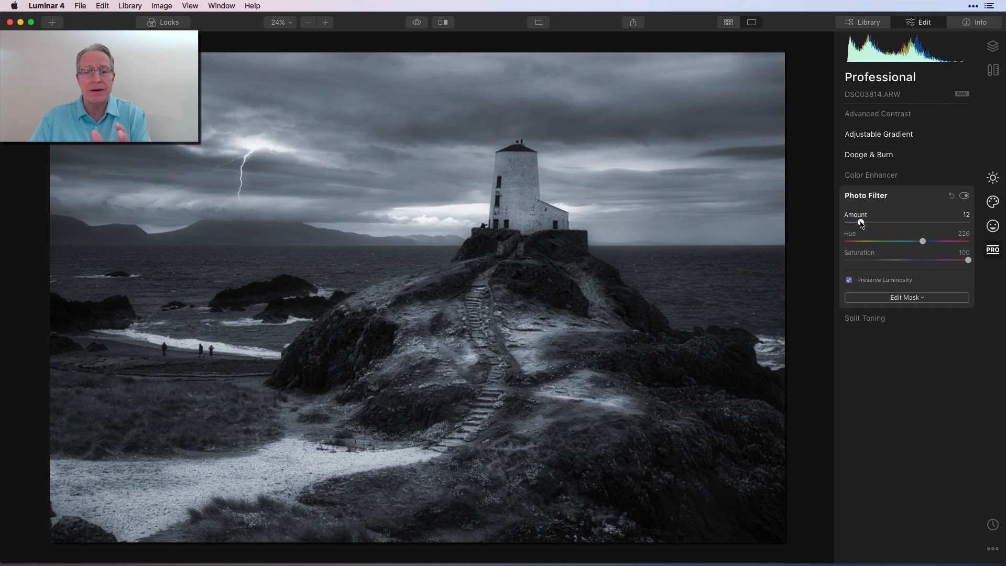
{"action": "left_click_drag", "start_coordinate": [859, 225], "coordinate": [869, 225]}
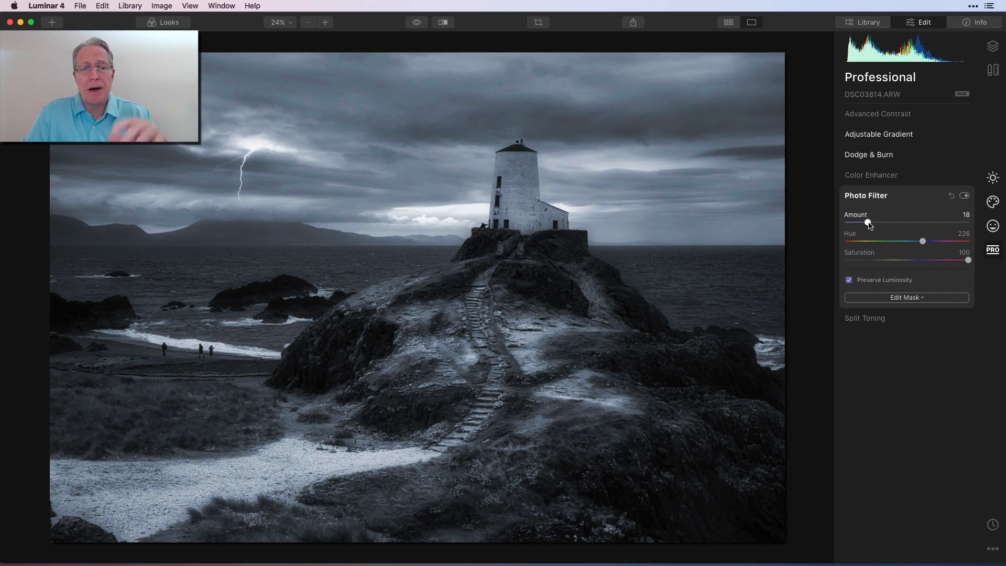
Compare the before and after versions in split view by moving the divider across the photo
{"action": "left_click", "coordinate": [443, 22]}
{"action": "left_click_drag", "start_coordinate": [135, 165], "coordinate": [544, 162]}
{"action": "left_click_drag", "start_coordinate": [464, 166], "coordinate": [303, 161]}
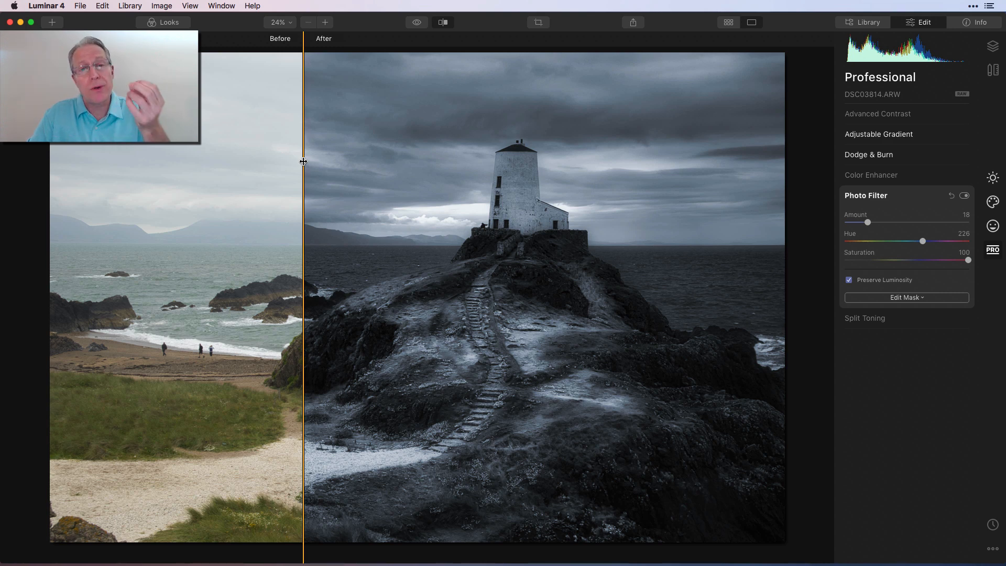
{"action": "left_click_drag", "start_coordinate": [303, 161], "coordinate": [284, 206]}
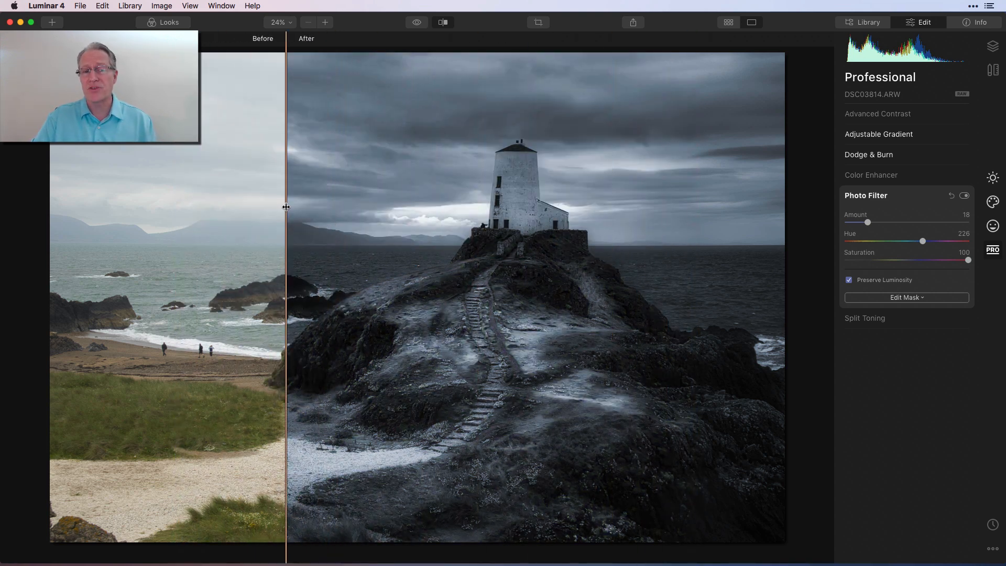
{"action": "left_click", "coordinate": [443, 23]}
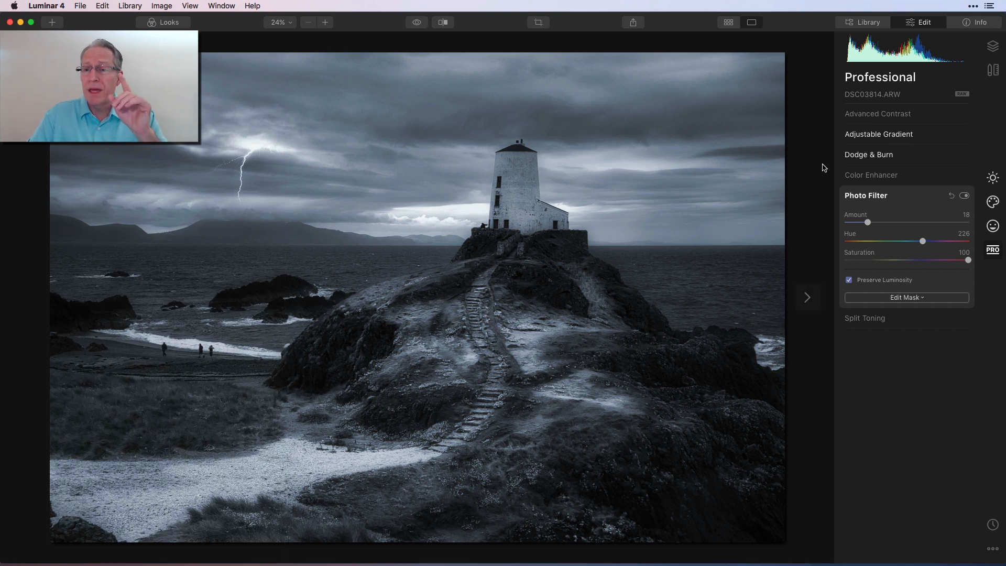
Add a Vignette in Essentials with Amount -44, Size 32, and Inner Light 33 under Advanced Settings
{"action": "left_click", "coordinate": [990, 181]}
{"action": "left_click", "coordinate": [869, 373]}
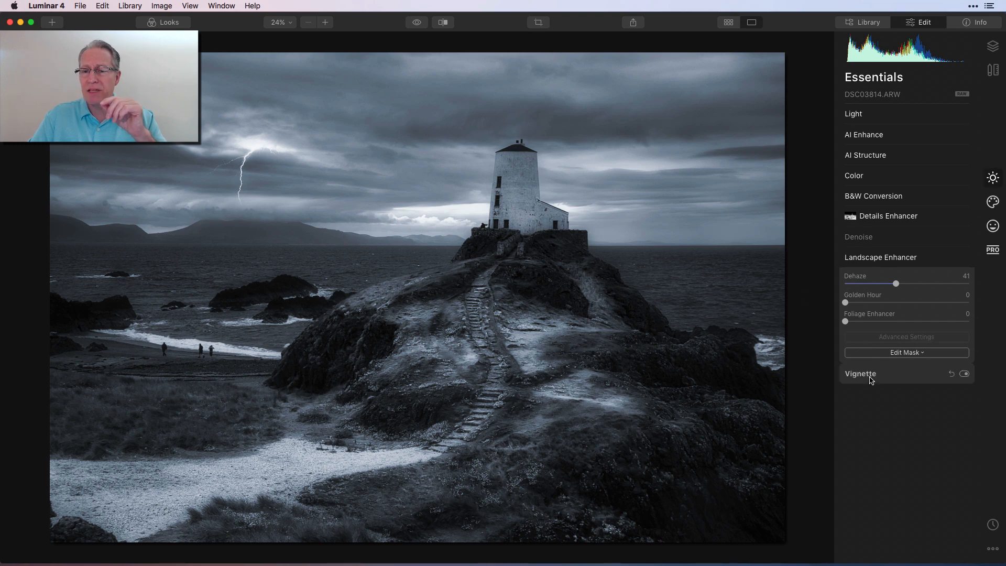
{"action": "left_click", "coordinate": [911, 301]}
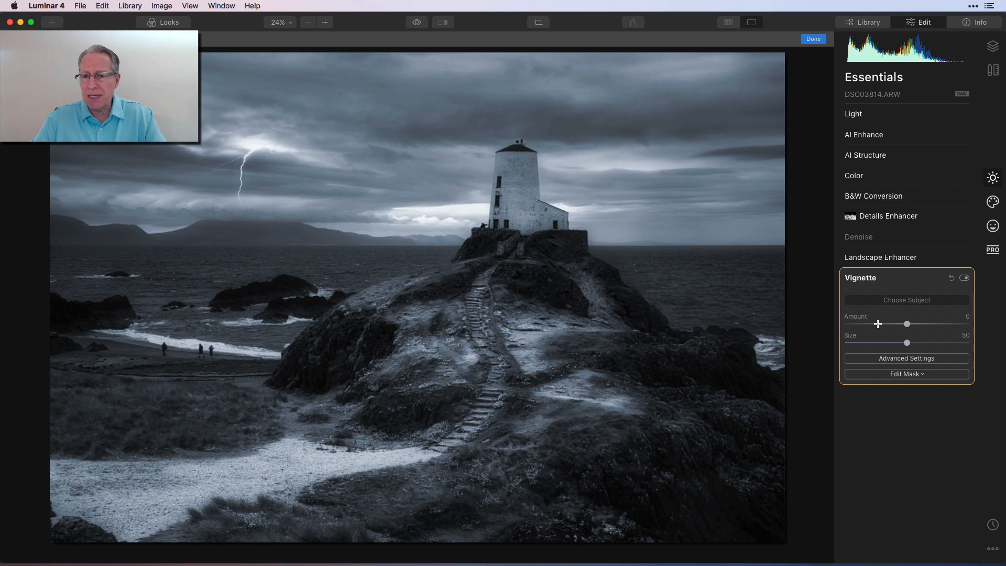
{"action": "left_click_drag", "start_coordinate": [906, 324], "coordinate": [885, 343]}
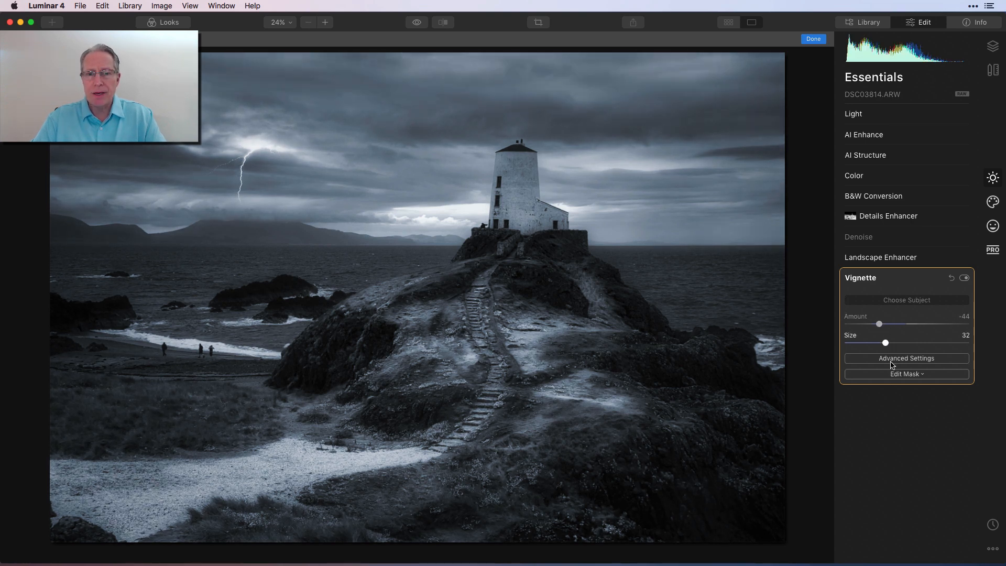
{"action": "left_click", "coordinate": [892, 363]}
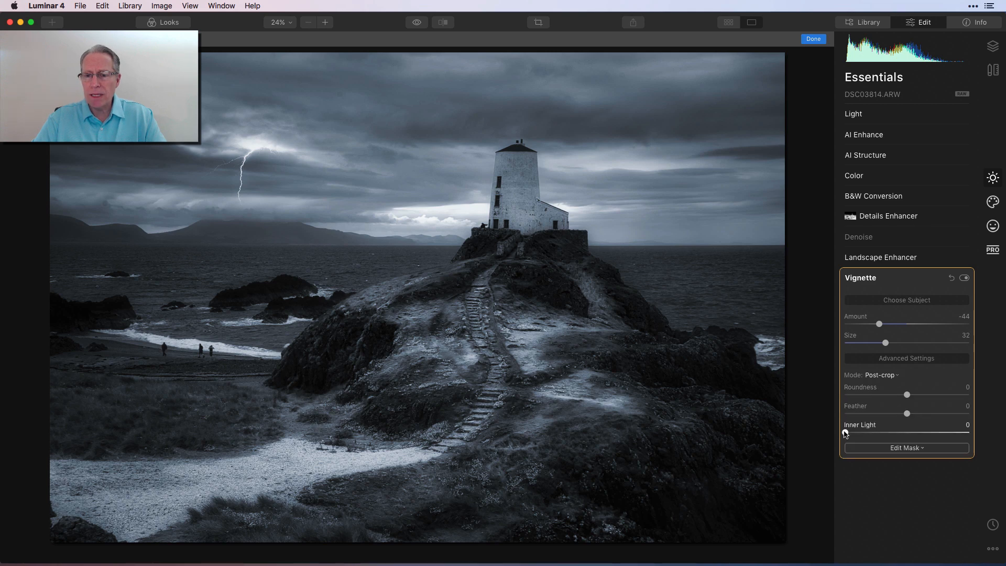
{"action": "left_click_drag", "start_coordinate": [855, 434], "coordinate": [886, 431]}
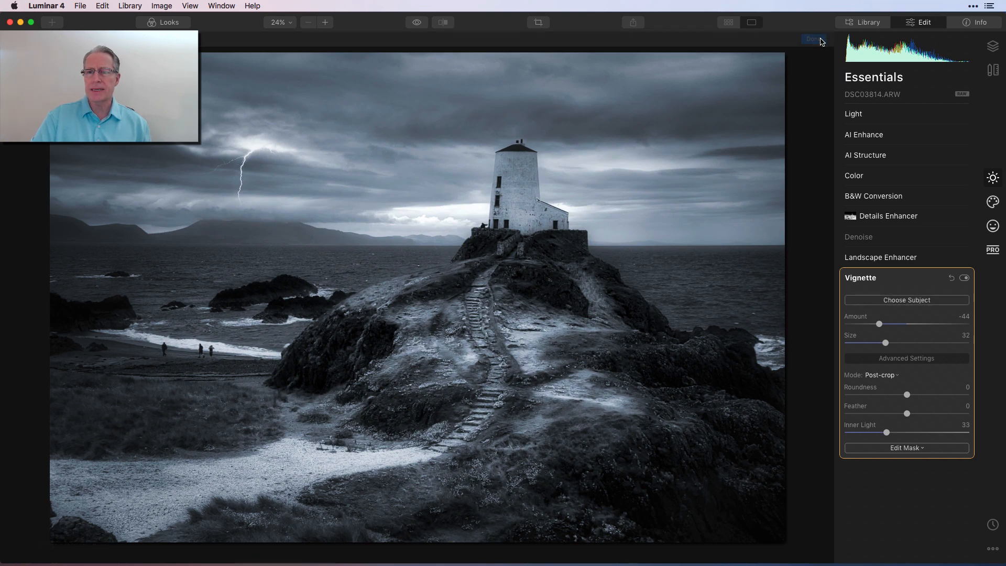
Toggle the Vignette off and on twice to compare its effect
{"action": "left_click", "coordinate": [963, 278]}
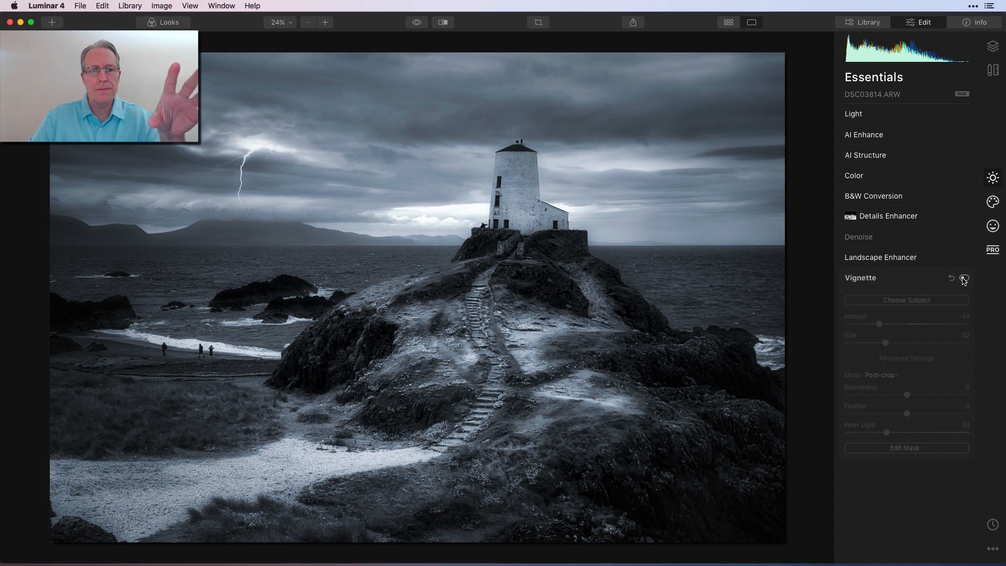
{"action": "left_click", "coordinate": [964, 278]}
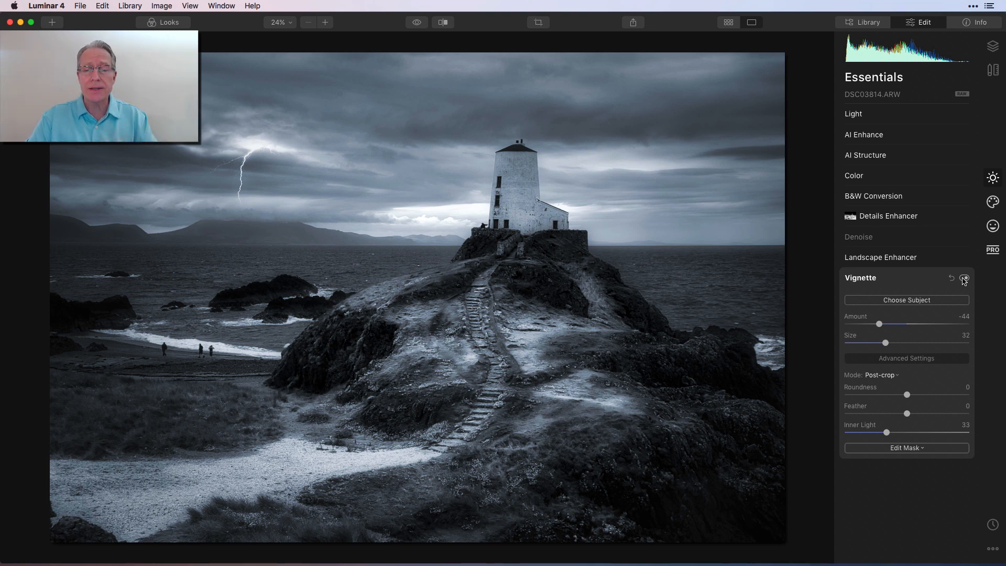
{"action": "left_click", "coordinate": [964, 279]}
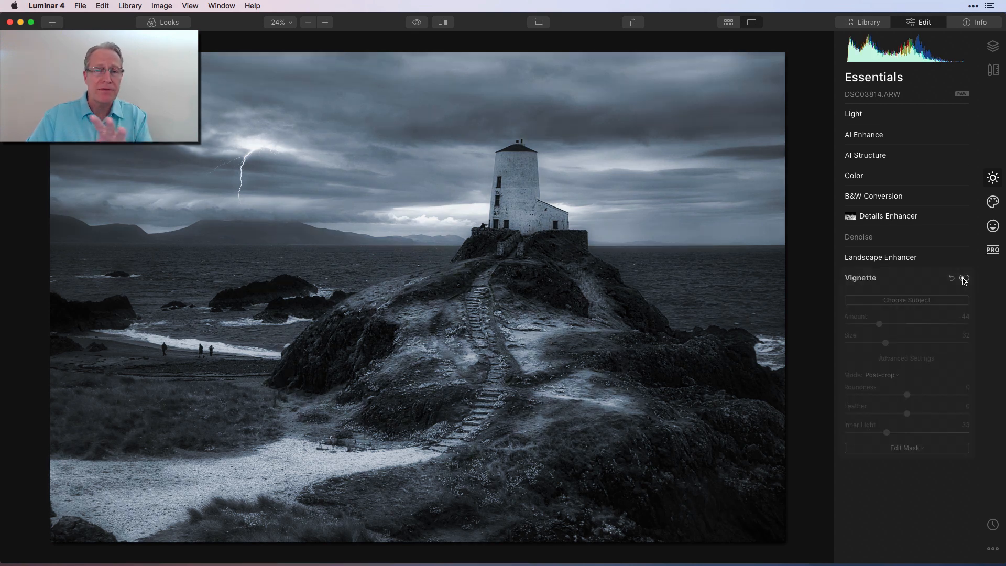
{"action": "left_click", "coordinate": [963, 278]}
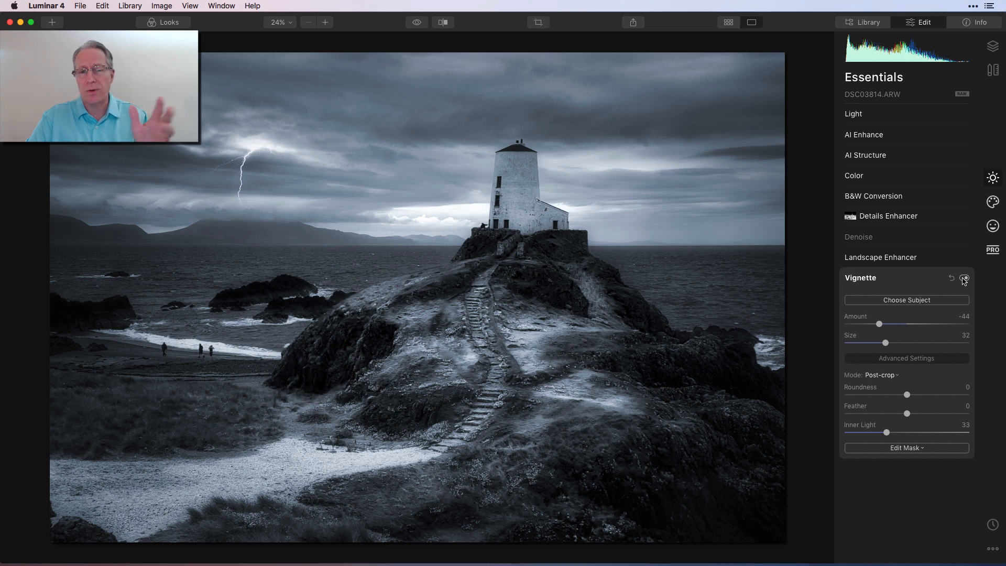
Toggle between the original and the edited image to compare them
{"action": "left_click", "coordinate": [417, 22]}
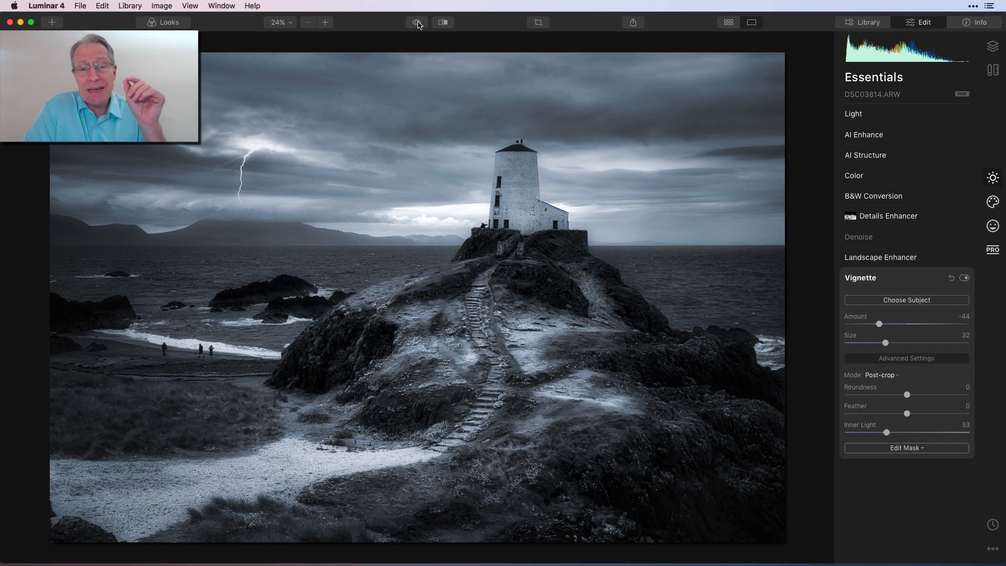
{"action": "left_click", "coordinate": [417, 23]}
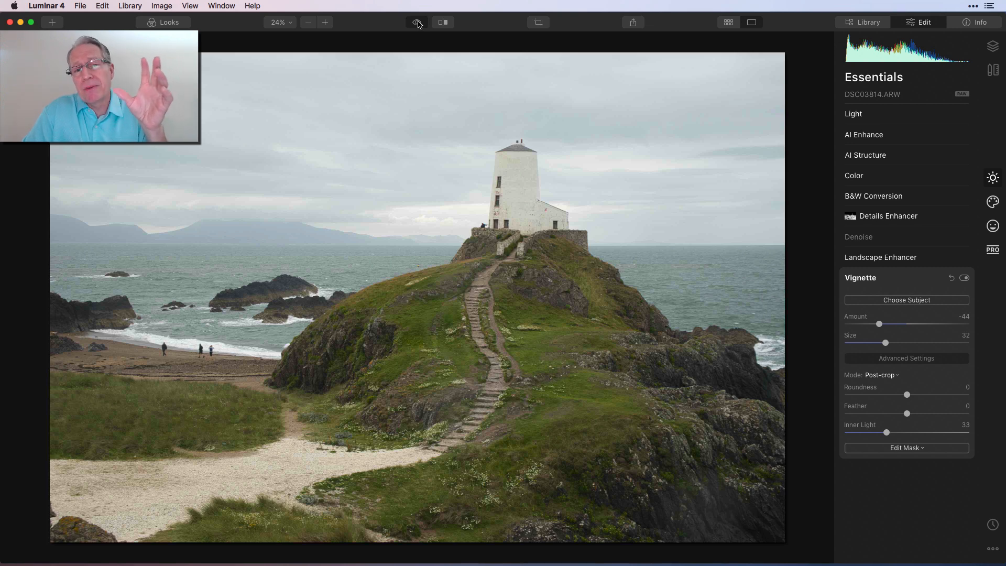
{"action": "left_click", "coordinate": [417, 23]}
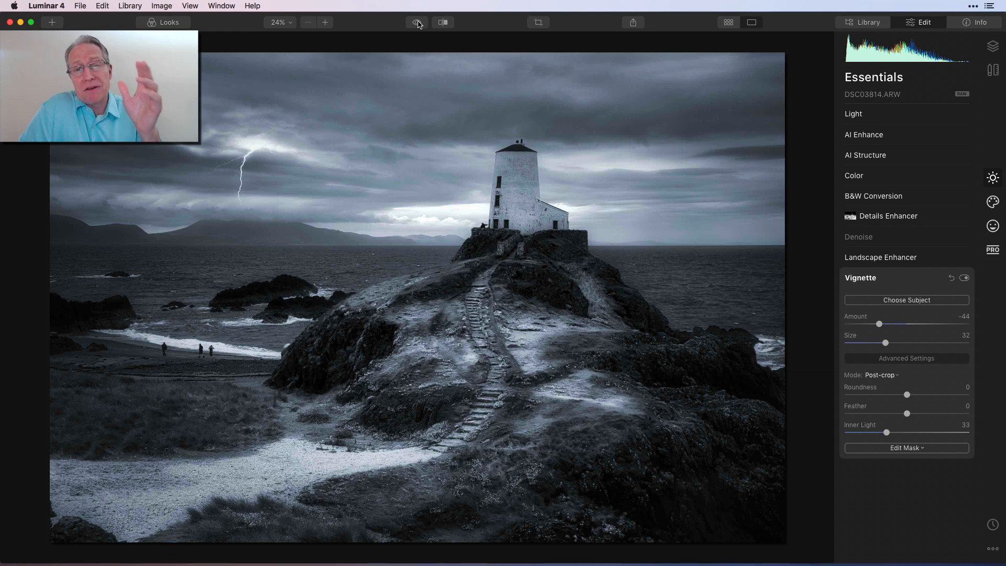